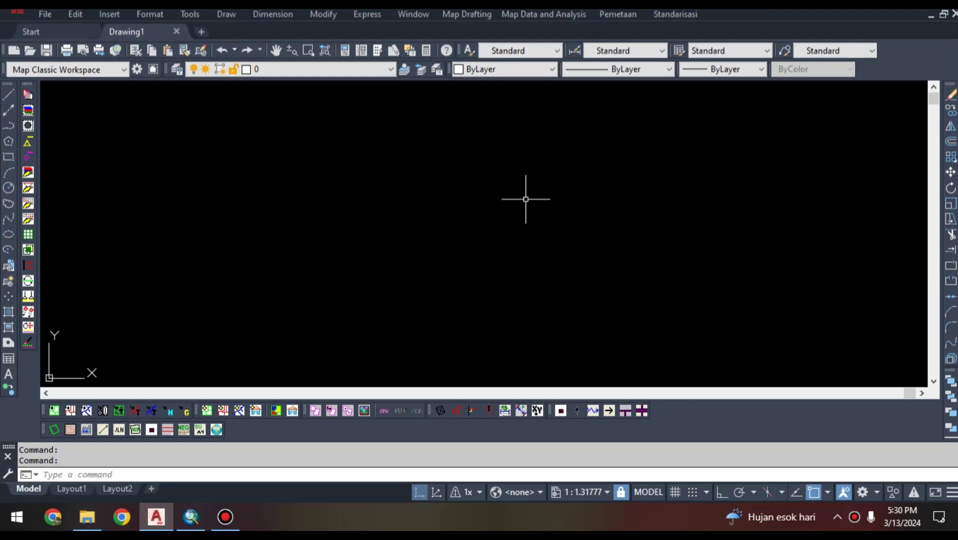
Step: Draw a single-segment vertical polyline upward from the origin
key(Return)
key(Return)
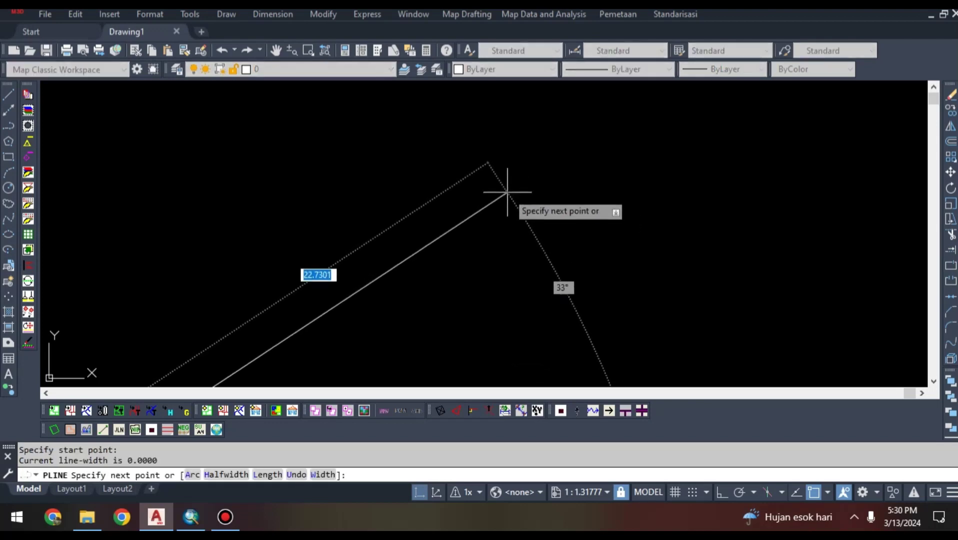
scroll(555, 215, down, 4)
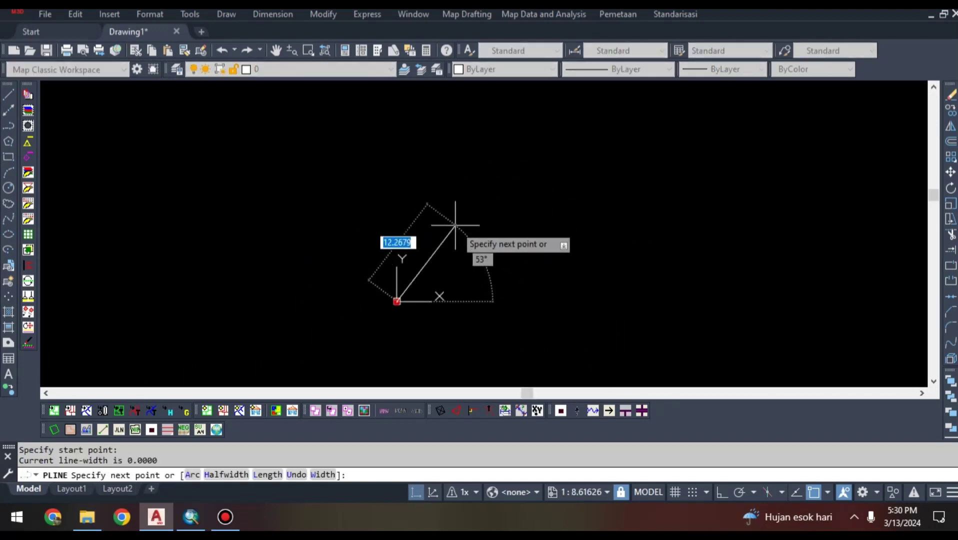
click(397, 177)
key(Escape)
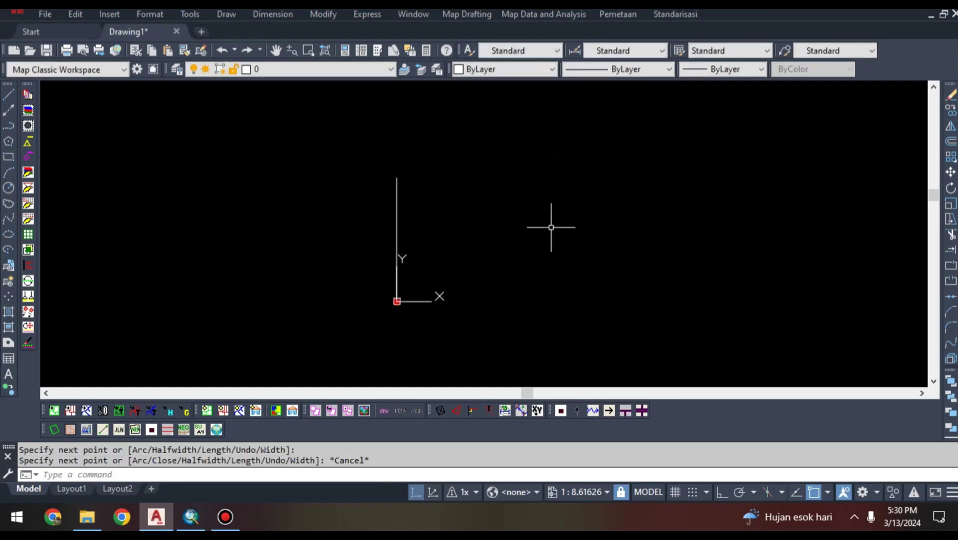
text(o)
key(Return)
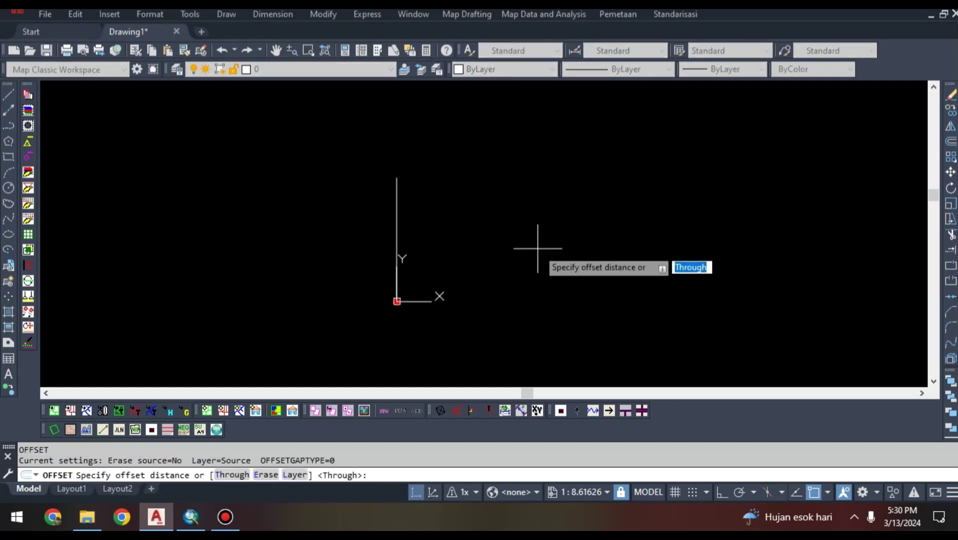
key(Return)
text(4)
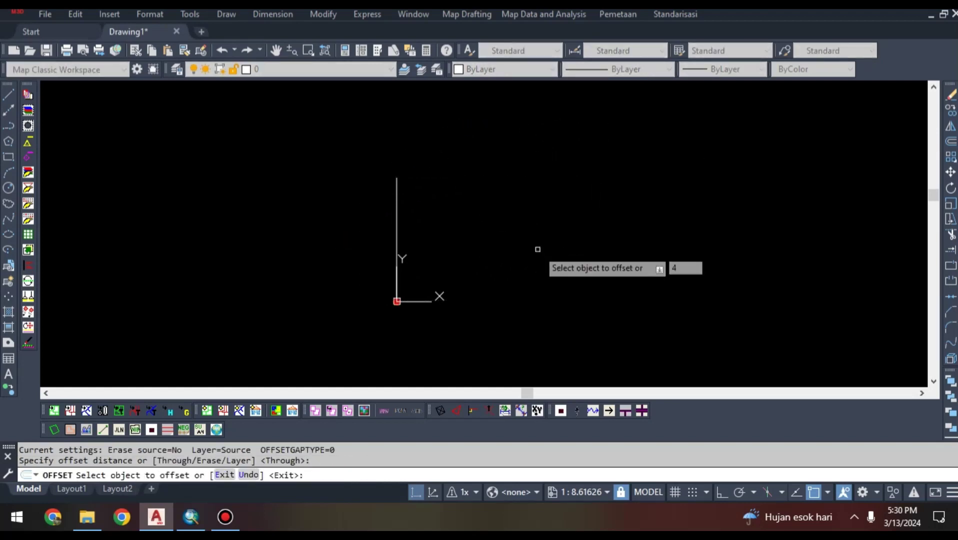
key(Escape)
Step: Offset the vertical line by 3 units to its left
text(o)
key(Return)
text(3)
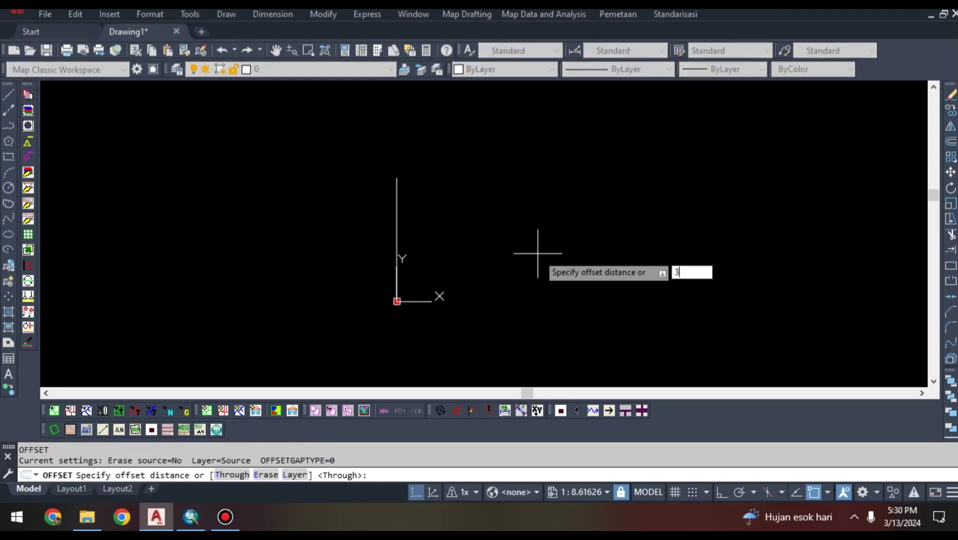
key(Return)
click(396, 232)
click(381, 229)
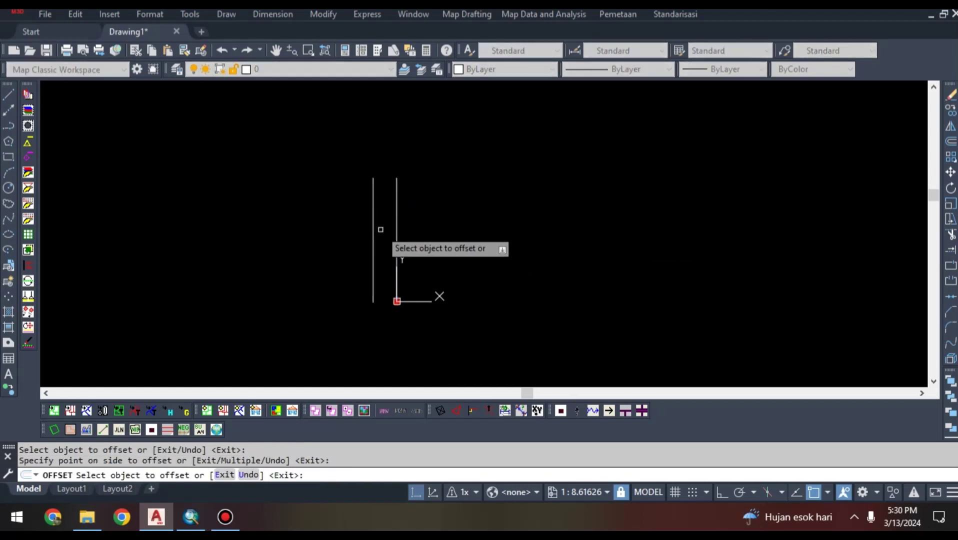
key(Escape)
Step: Draw a three-sided orthogonal polyline about 13.5 units wide, open on its left side, with both ends crossing the right vertical line
scroll(413, 266, up, 8)
scroll(400, 252, down, 6)
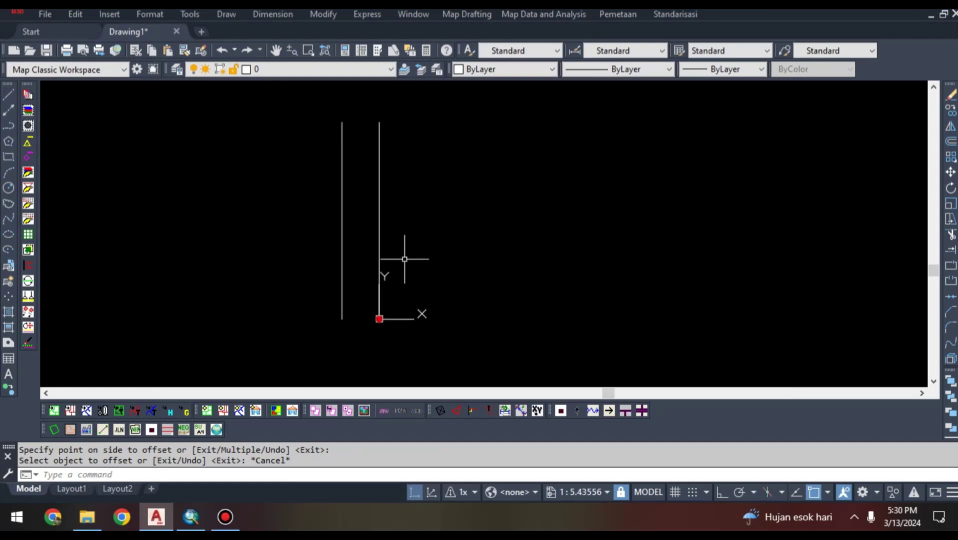
text(pl)
key(Return)
scroll(403, 255, up, 2)
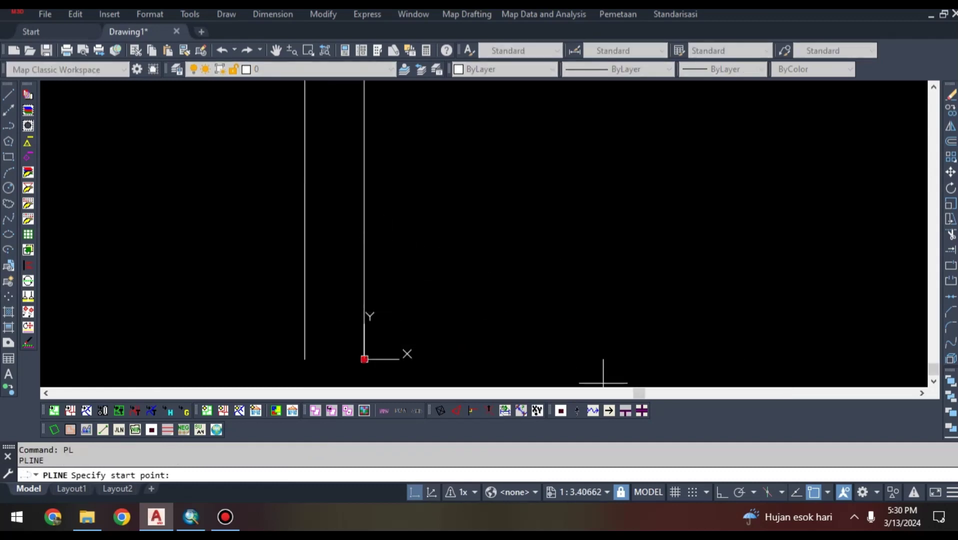
click(346, 145)
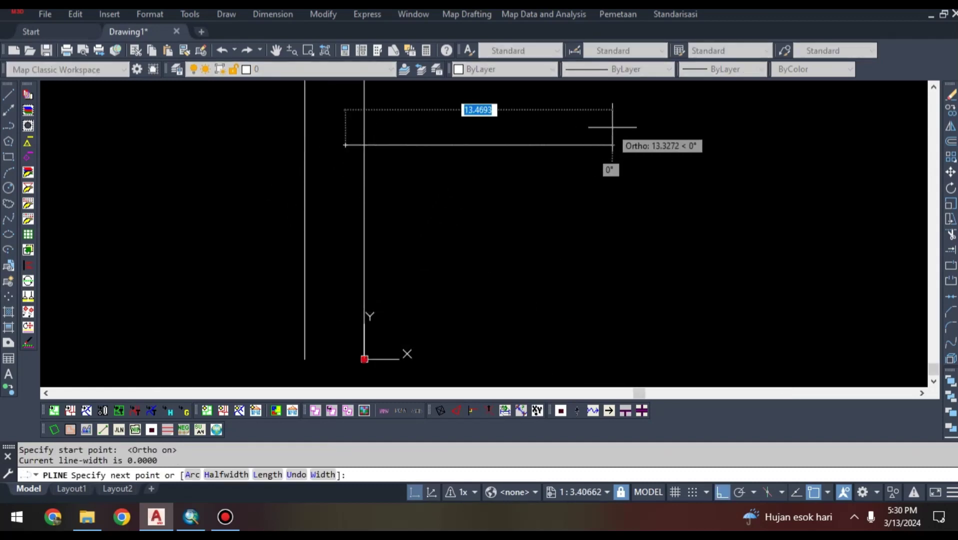
click(612, 145)
click(612, 298)
click(347, 299)
key(Escape)
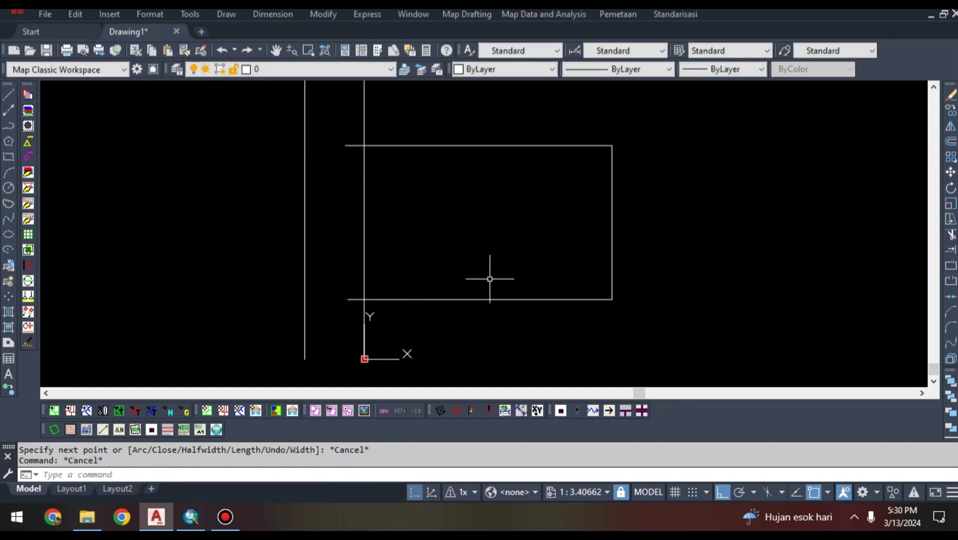
Step: Trim the two polyline ends that overhang the right vertical line, leaving the outline flush with it
text(tr)
key(space)
click(359, 299)
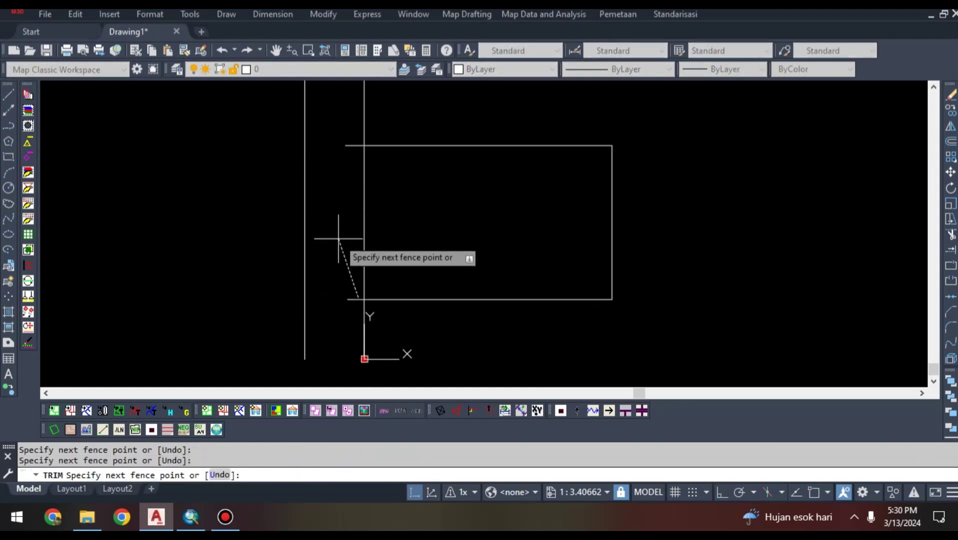
click(346, 328)
click(352, 145)
scroll(384, 281, up, 3)
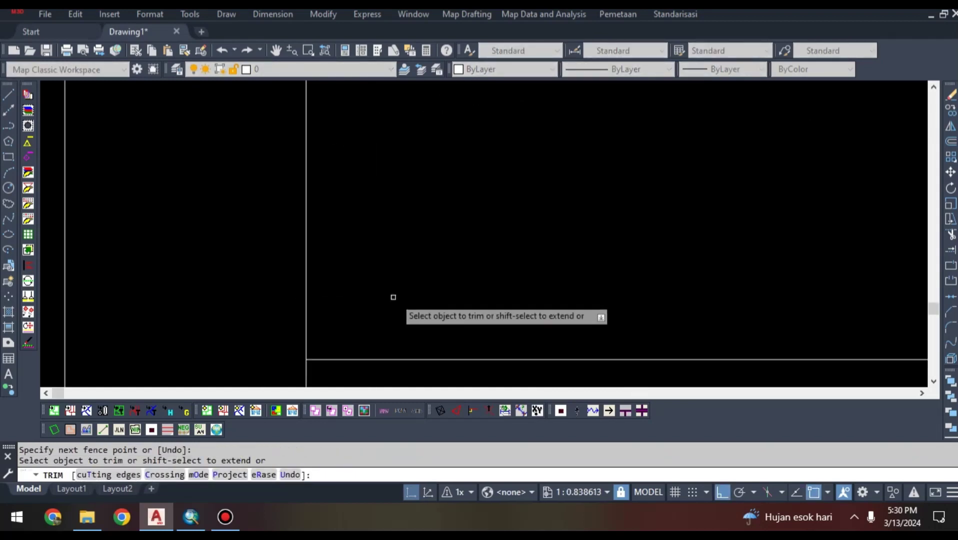
scroll(442, 216, down, 4)
scroll(435, 203, down, 2)
key(Escape)
mouse_move(500, 195)
middle_down()
mouse_move(416, 265)
mouse_move(478, 226)
middle_up()
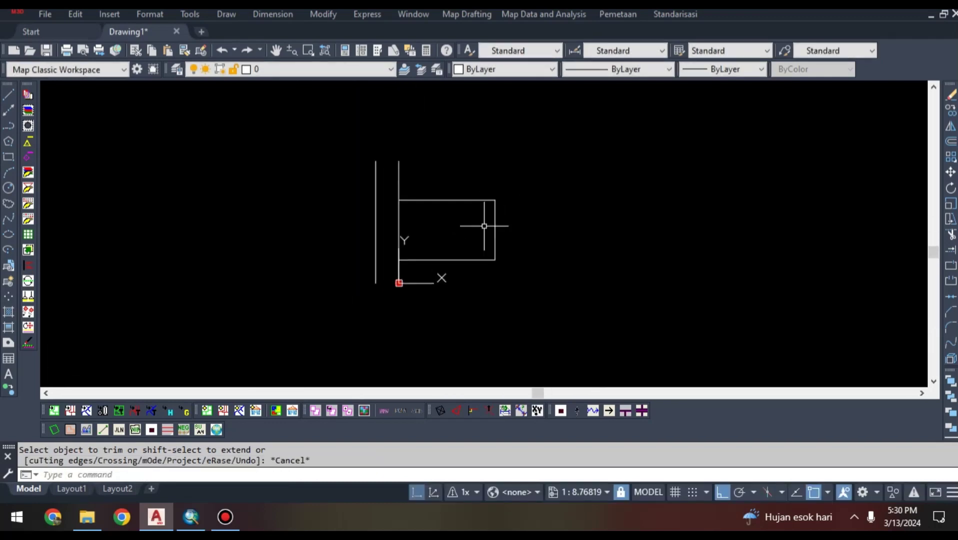
Step: Assign the three-sided outline and the right vertical line to parcel boundary layer 020100
scroll(340, 184, up, 2)
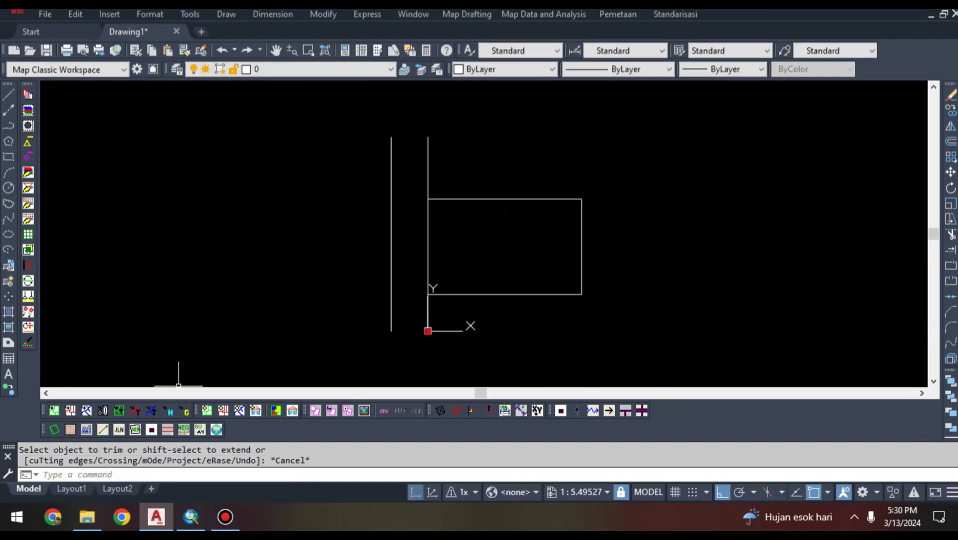
click(55, 411)
click(601, 321)
click(552, 262)
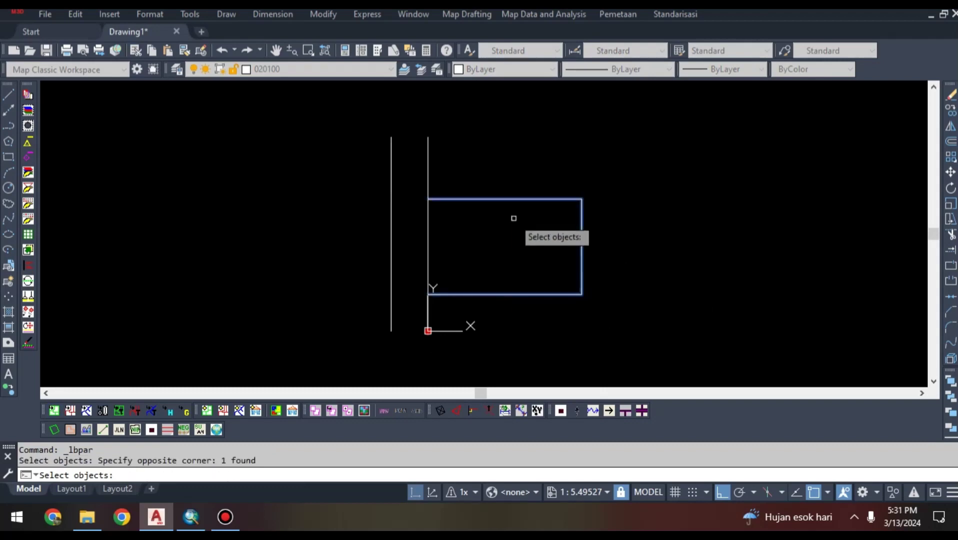
click(440, 232)
click(426, 239)
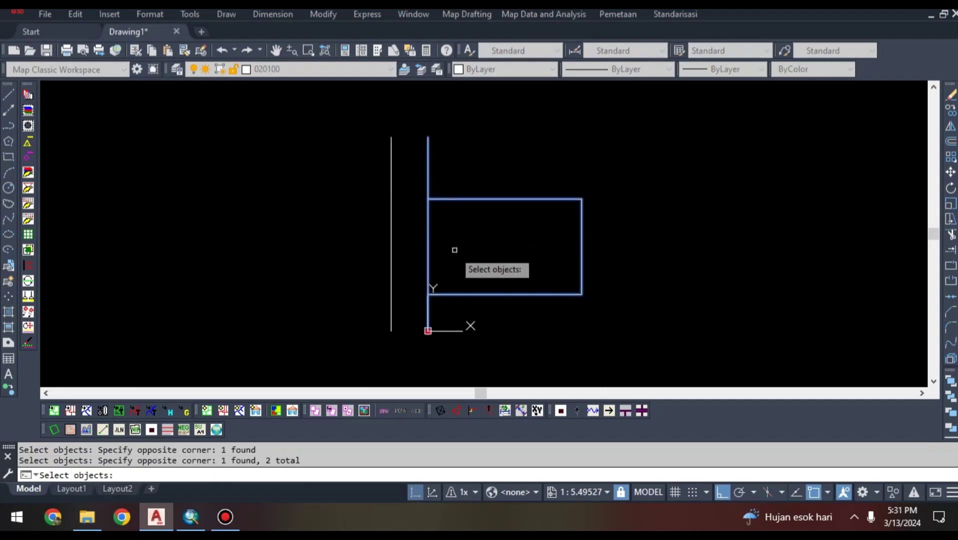
key(Return)
Step: Assign both vertical lines to road layer 040100
click(70, 410)
click(453, 312)
click(408, 307)
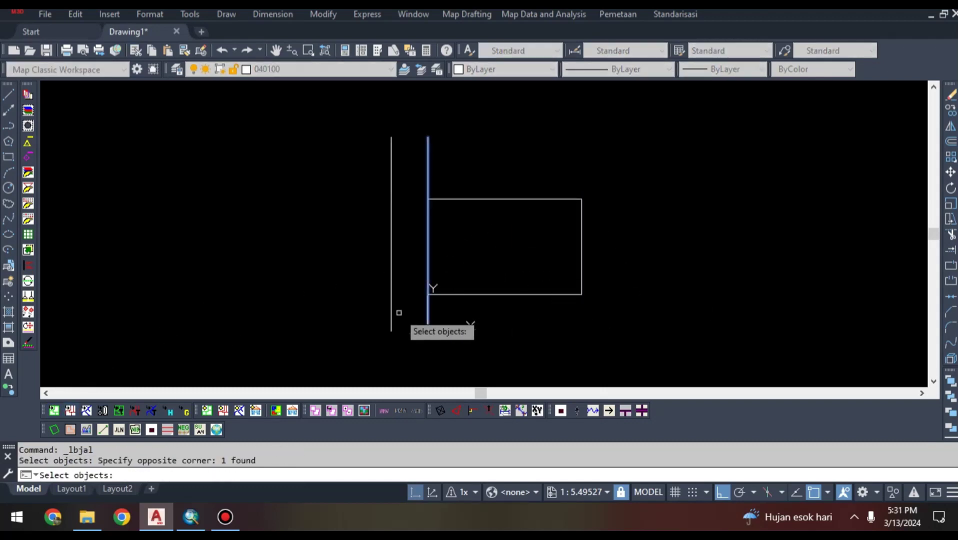
click(403, 298)
click(360, 288)
key(Return)
key(Escape)
Step: Trim away the part of the right road line between the two horizontal parcel edges
text(tr)
key(Return)
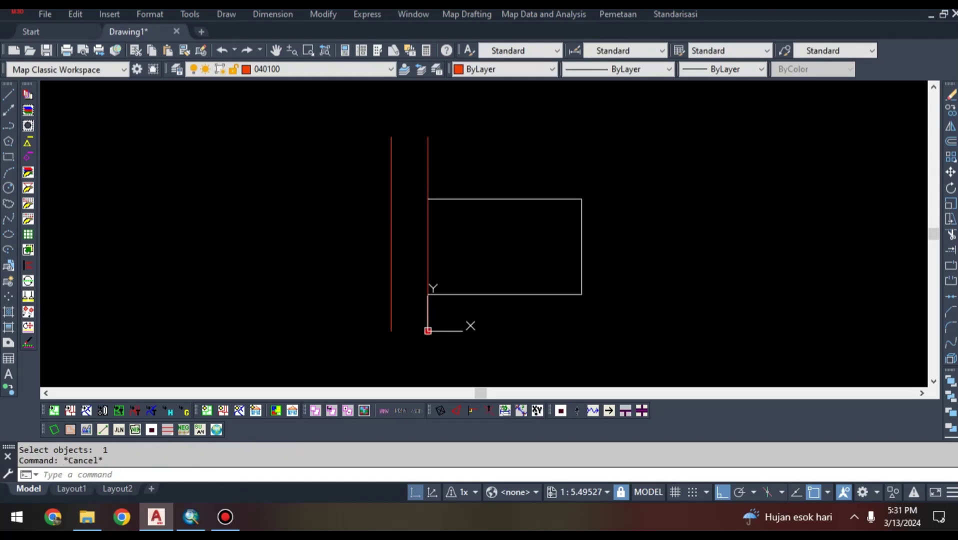
click(426, 233)
click(426, 233)
key(Escape)
Step: Draw a polyline between the open corners of the outline to close the parcel's left side
text(pl)
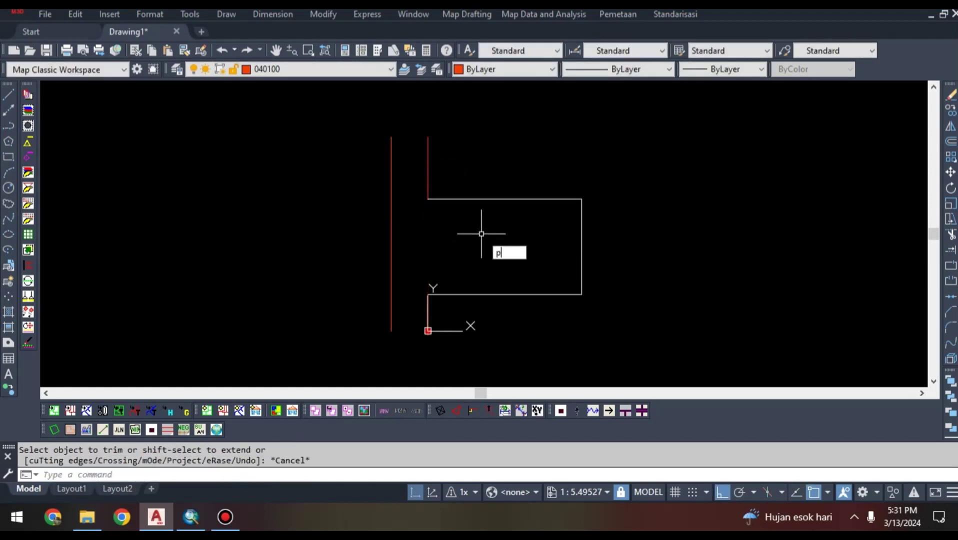
key(Return)
click(428, 198)
click(428, 293)
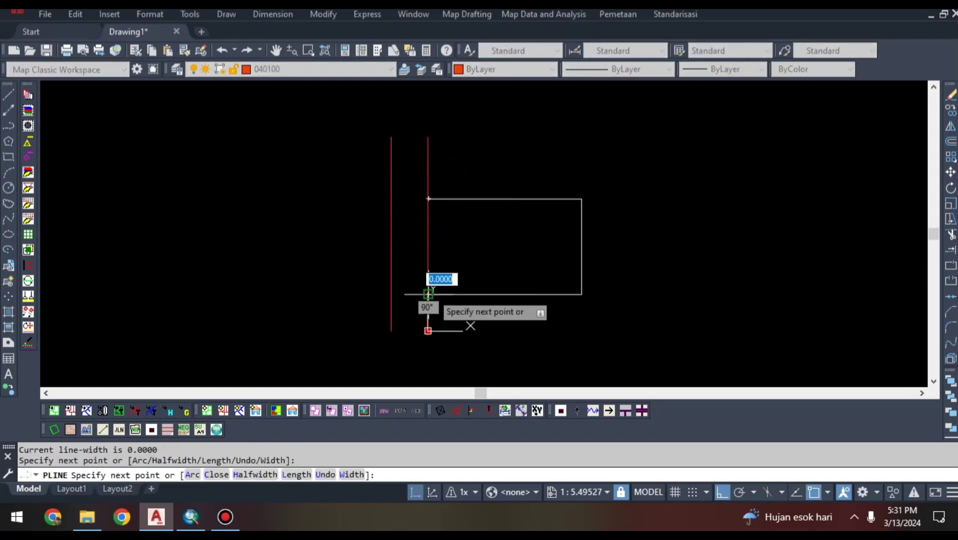
key(Escape)
Step: Assign the parcel's new left edge to parcel boundary layer 020100
click(54, 411)
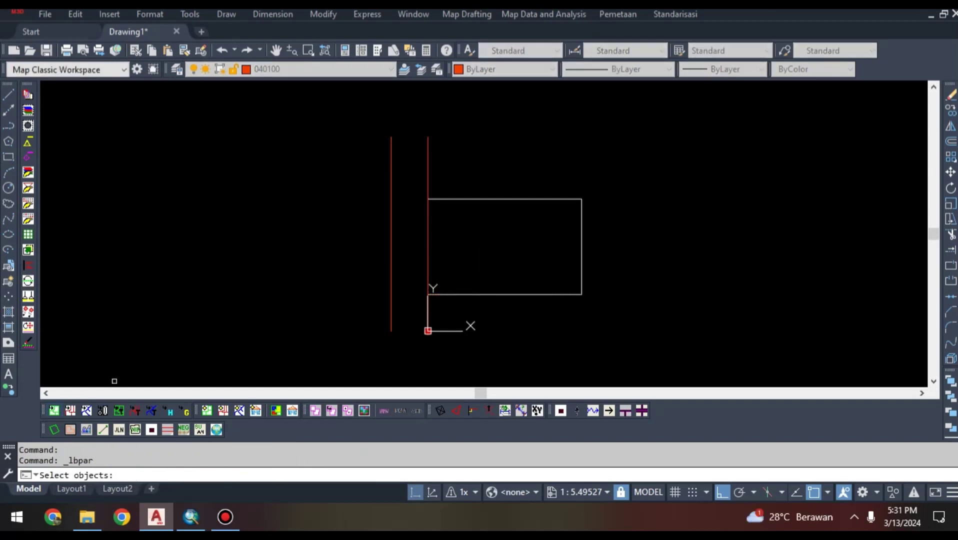
click(454, 239)
click(422, 261)
key(Return)
scroll(421, 346, up, 6)
key(Escape)
click(482, 229)
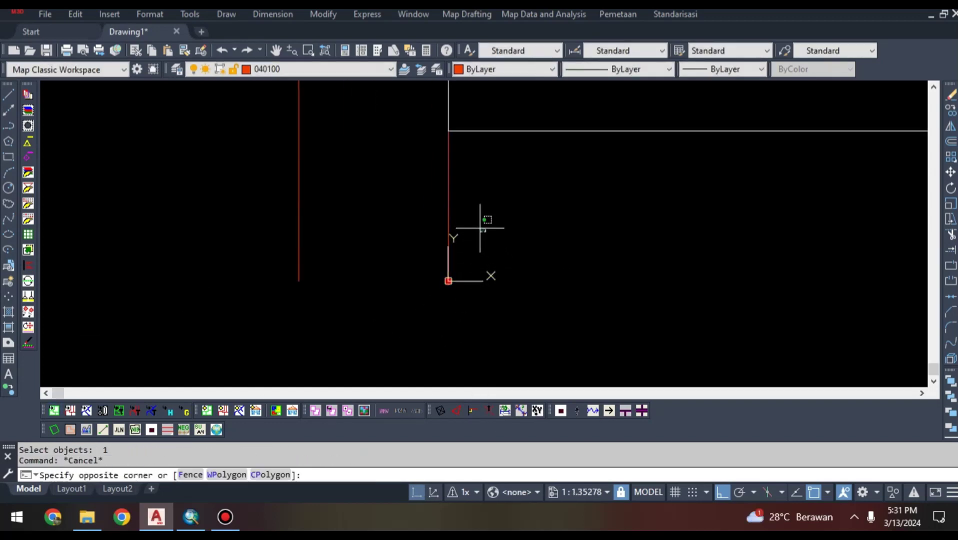
click(428, 261)
scroll(427, 262, down, 5)
key(Escape)
key(Escape)
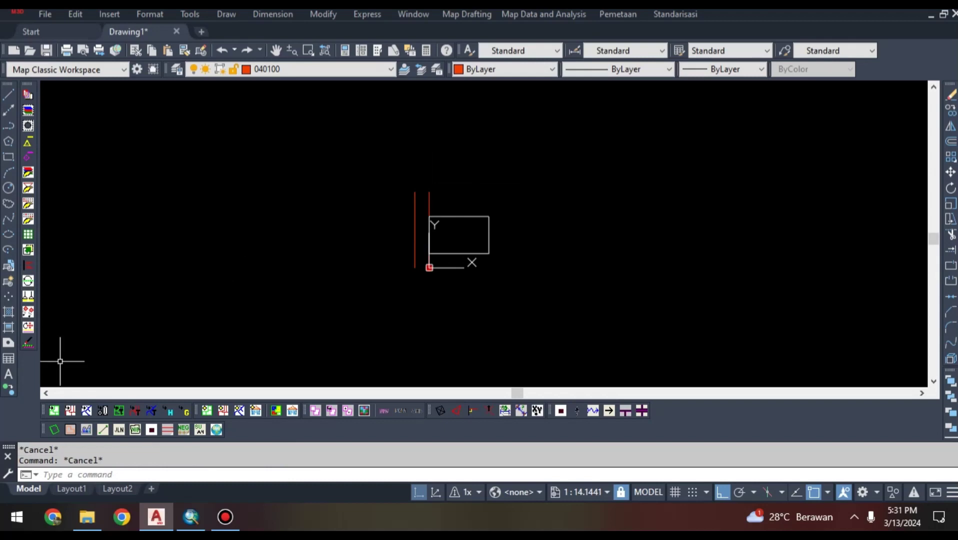
Step: Clean and re-clean the drawing geometry, and create the BATAS_PERSIL topology for the parcel
click(28, 343)
click(522, 326)
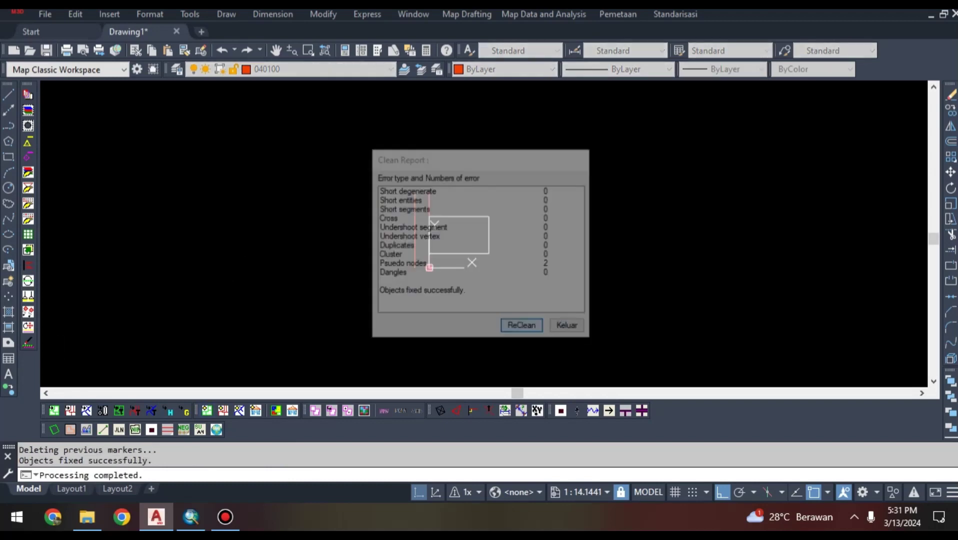
click(522, 326)
click(275, 411)
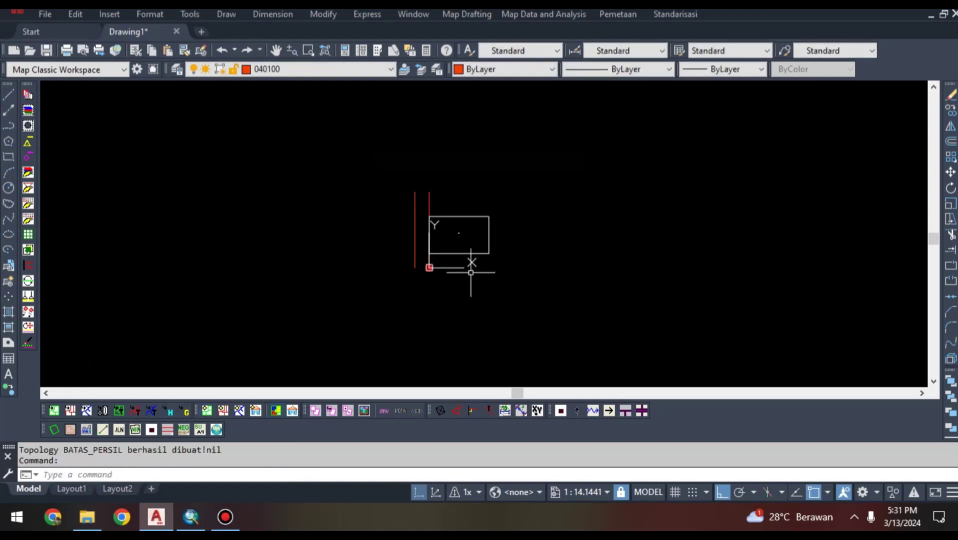
scroll(494, 226, up, 6)
middle_drag(356, 247, 429, 232)
scroll(429, 232, up, 5)
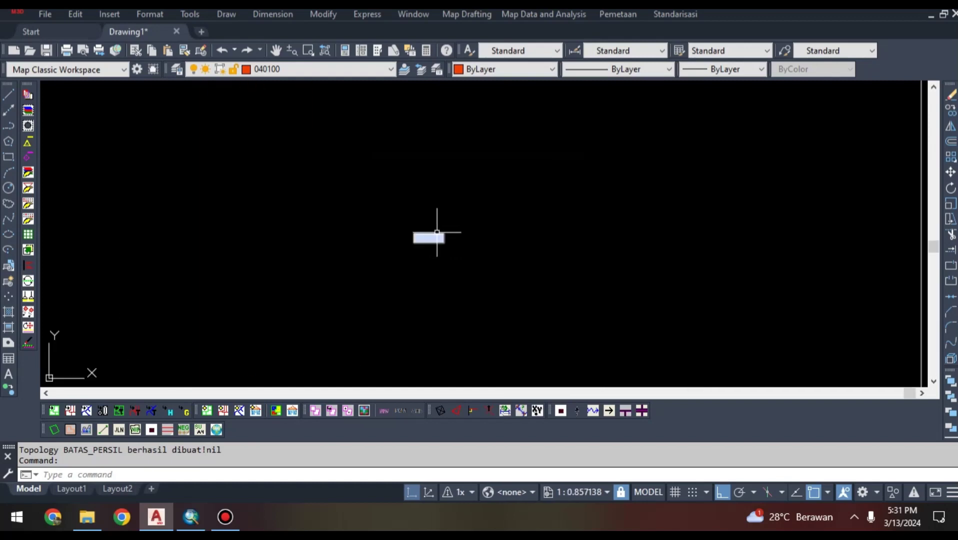
scroll(440, 233, down, 7)
click(440, 237)
key(Escape)
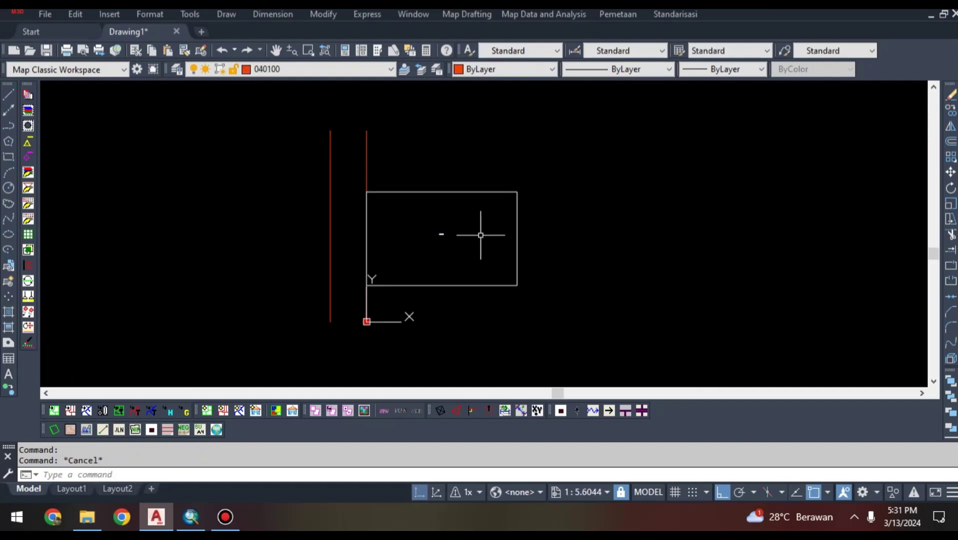
Step: Replace the small text at the parcel's centre with the parcel label 00001
scroll(462, 220, up, 4)
click(465, 220)
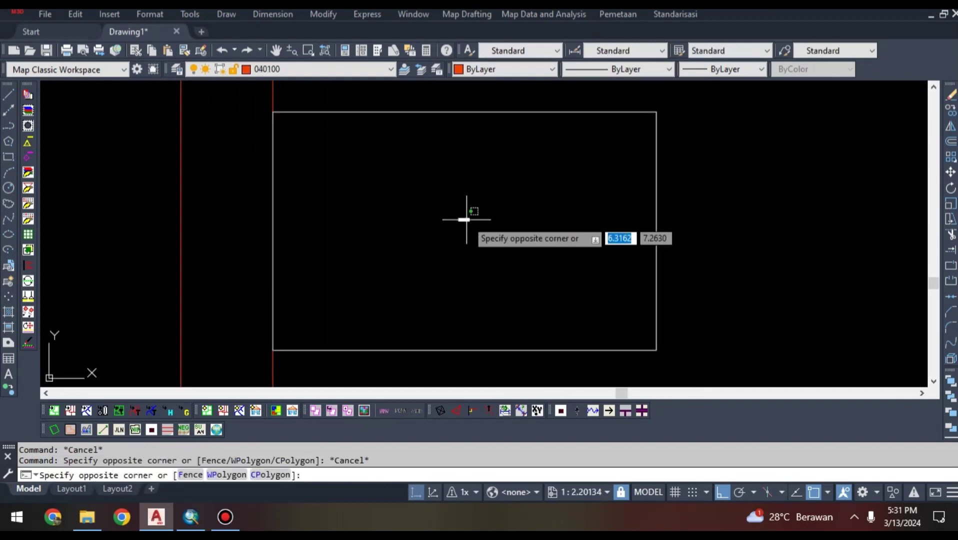
key(Escape)
click(469, 218)
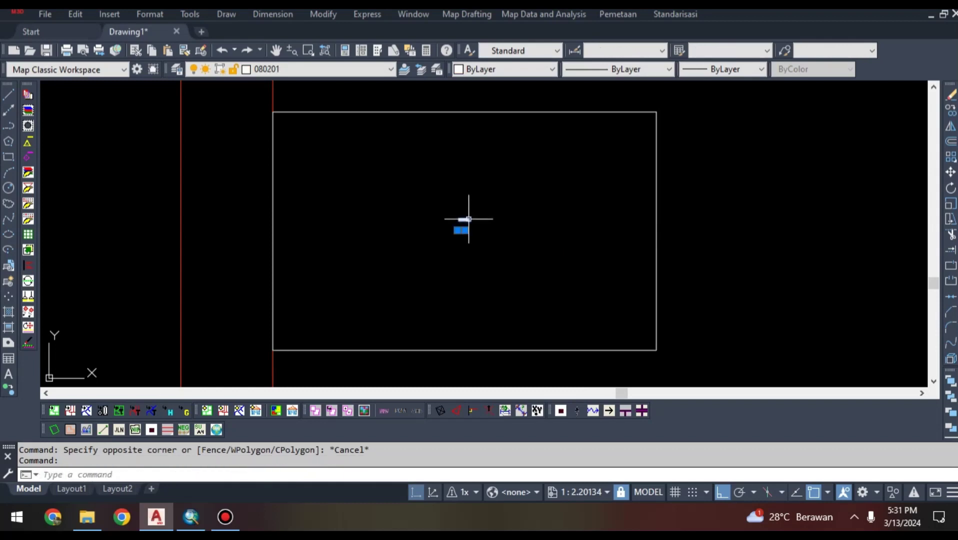
double_click(467, 221)
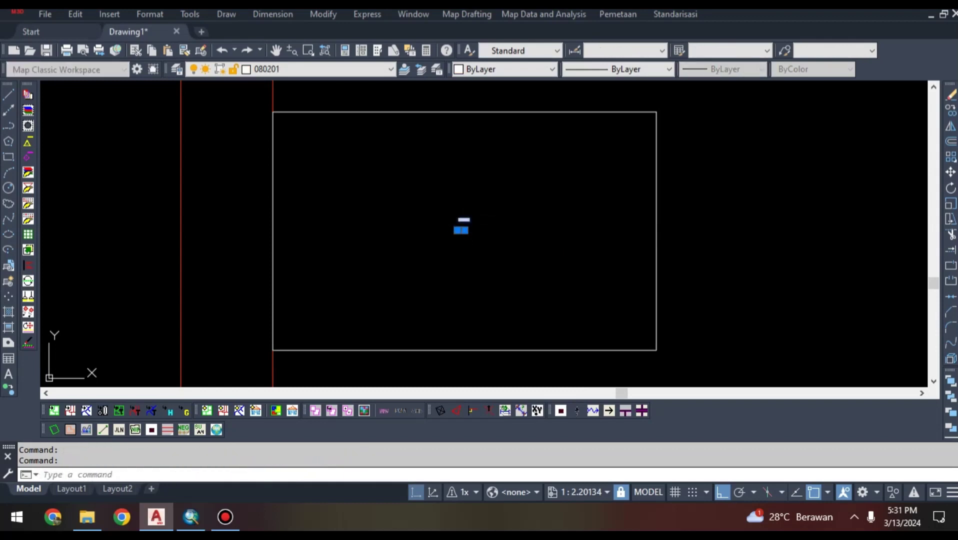
text(0001)
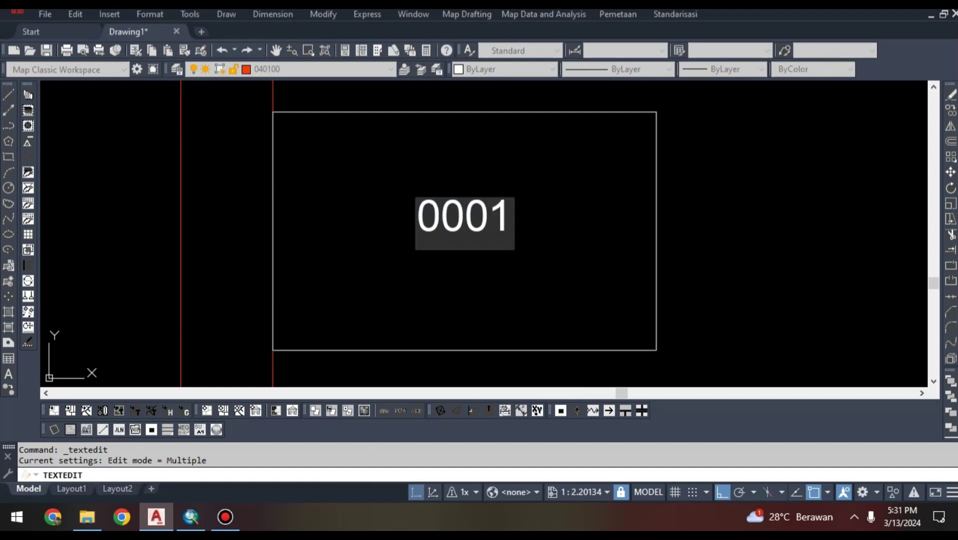
key(BackSpace)
text(01)
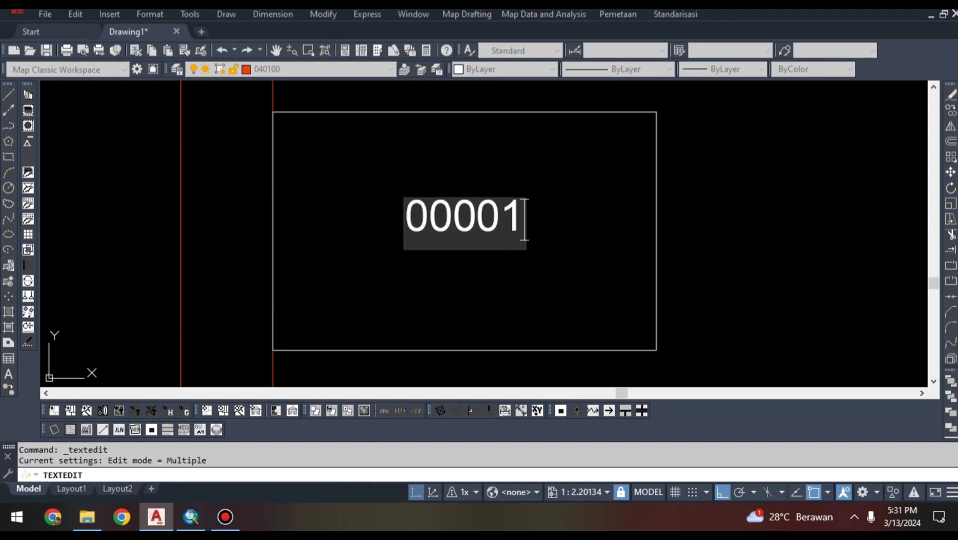
click(592, 190)
scroll(594, 189, down, 6)
key(Escape)
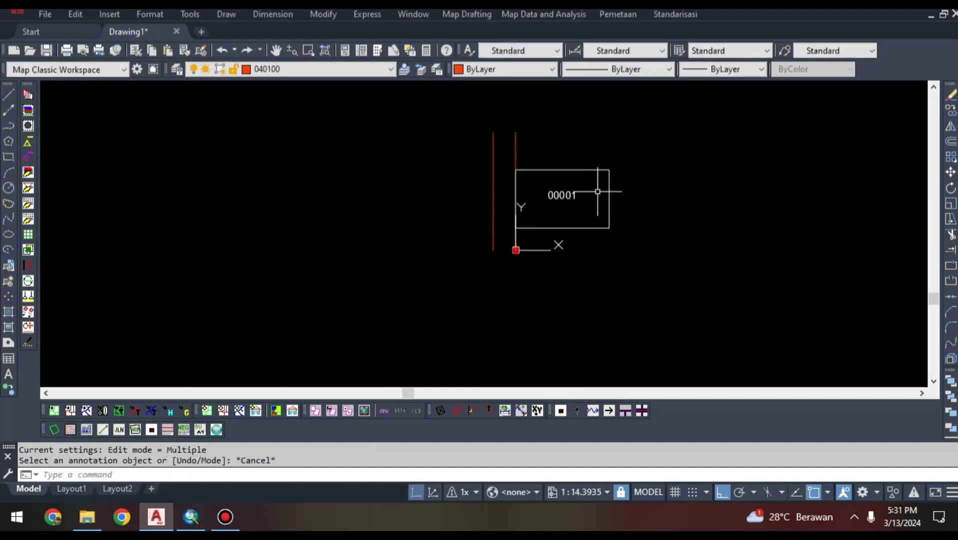
scroll(604, 192, up, 6)
scroll(618, 184, down, 2)
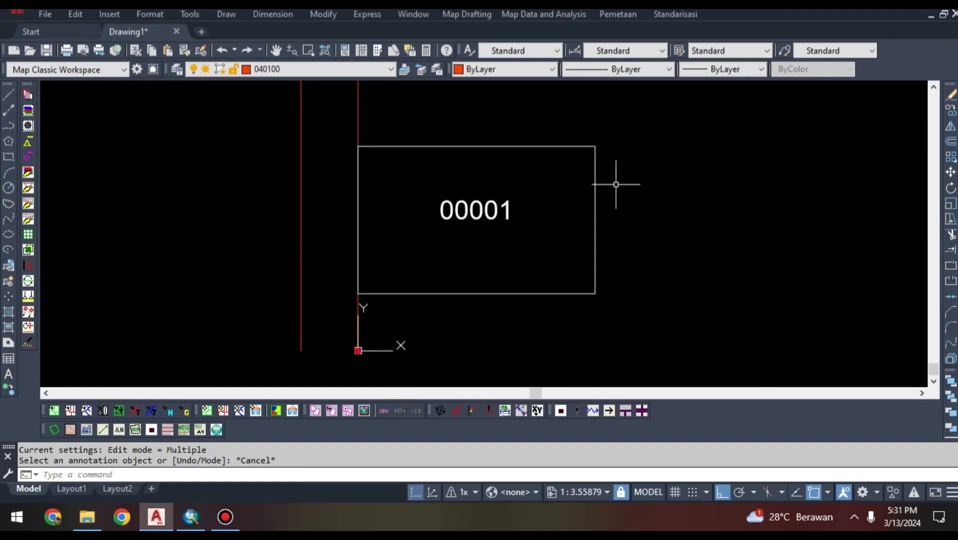
Step: Create a new layer named Pemilik in the layer manager and set its colour to 255
click(176, 69)
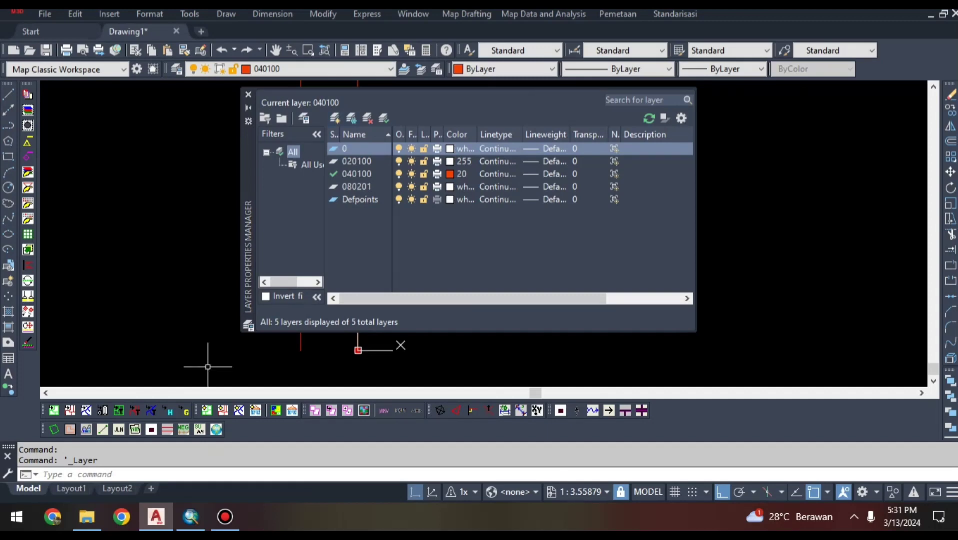
click(249, 95)
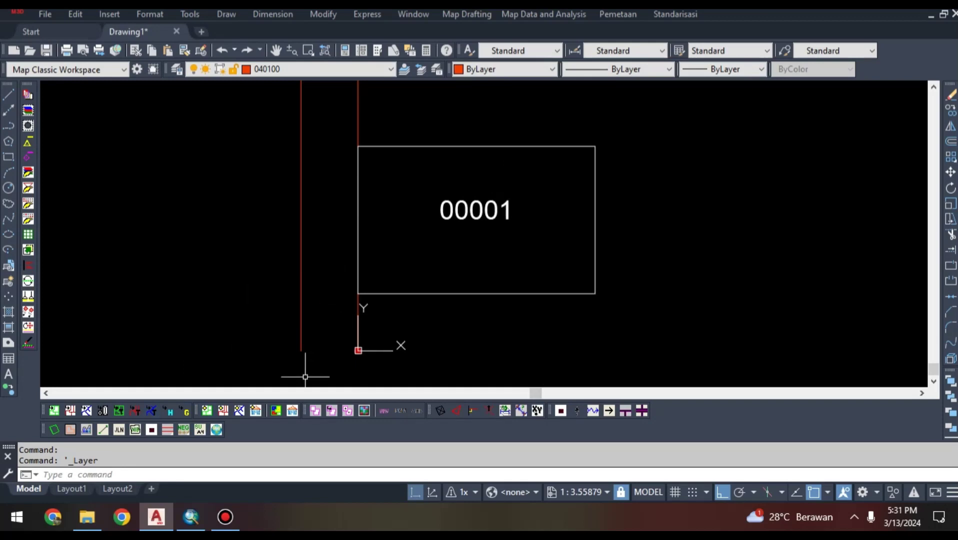
click(177, 68)
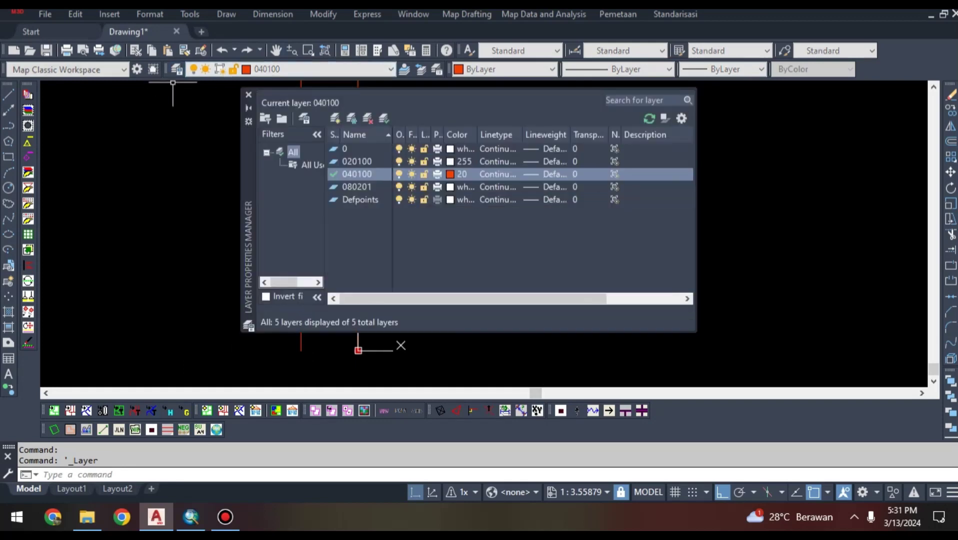
click(335, 118)
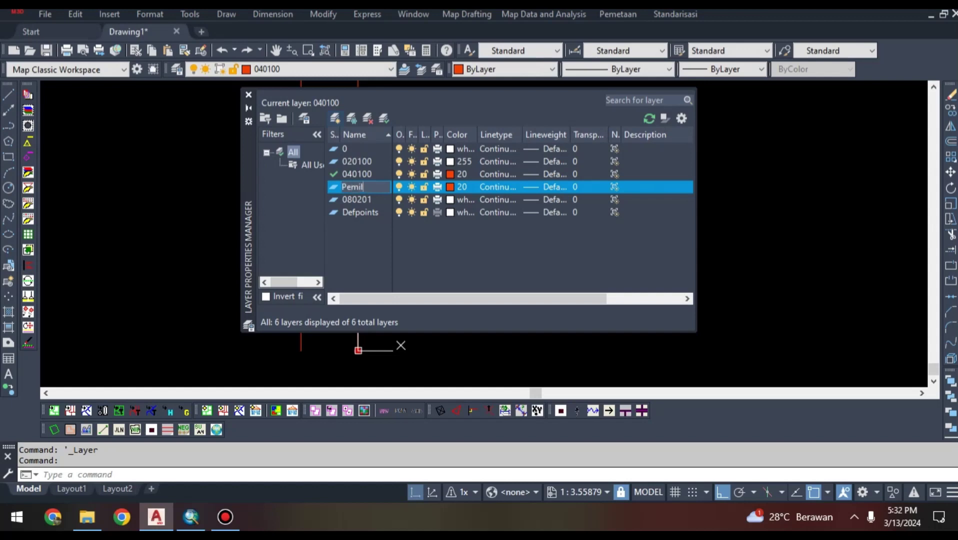
text(Pemilik)
key(Return)
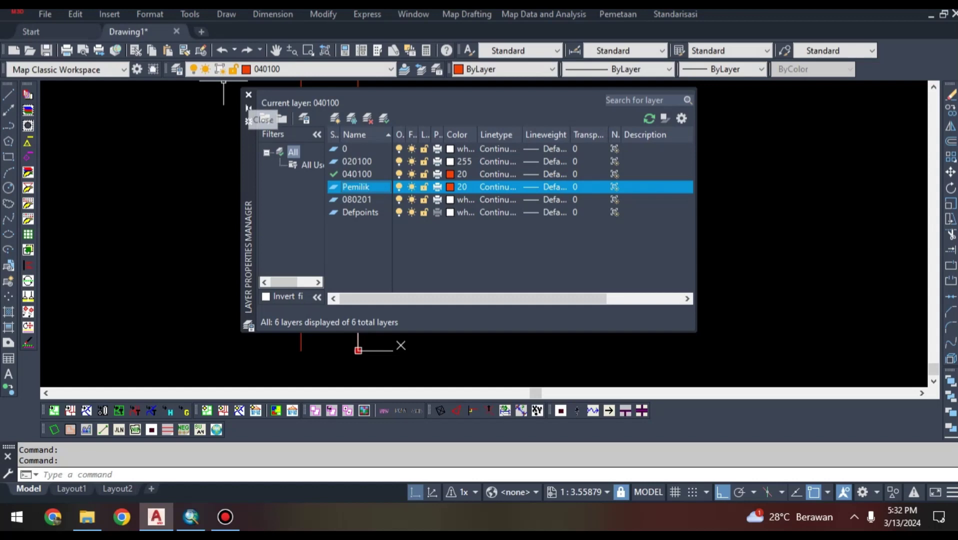
click(450, 187)
click(718, 354)
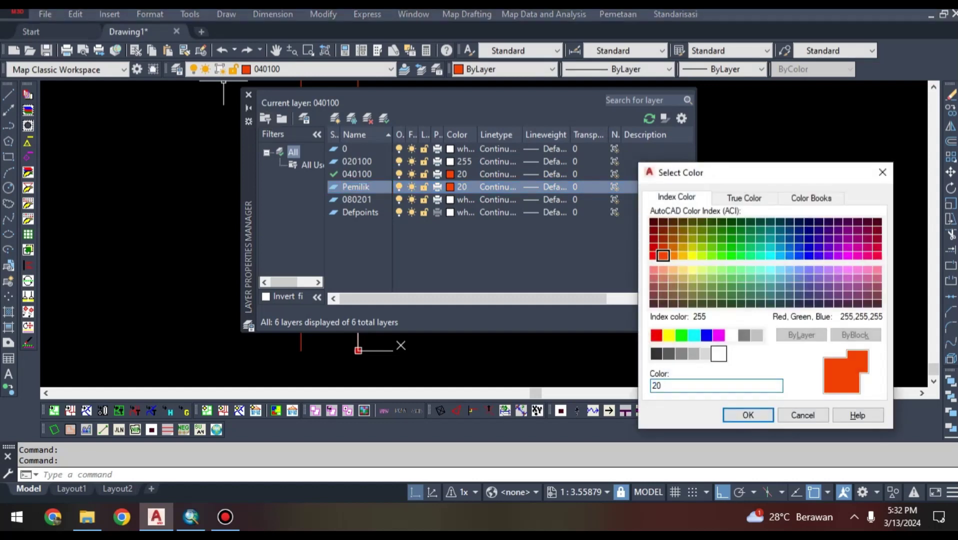
click(748, 415)
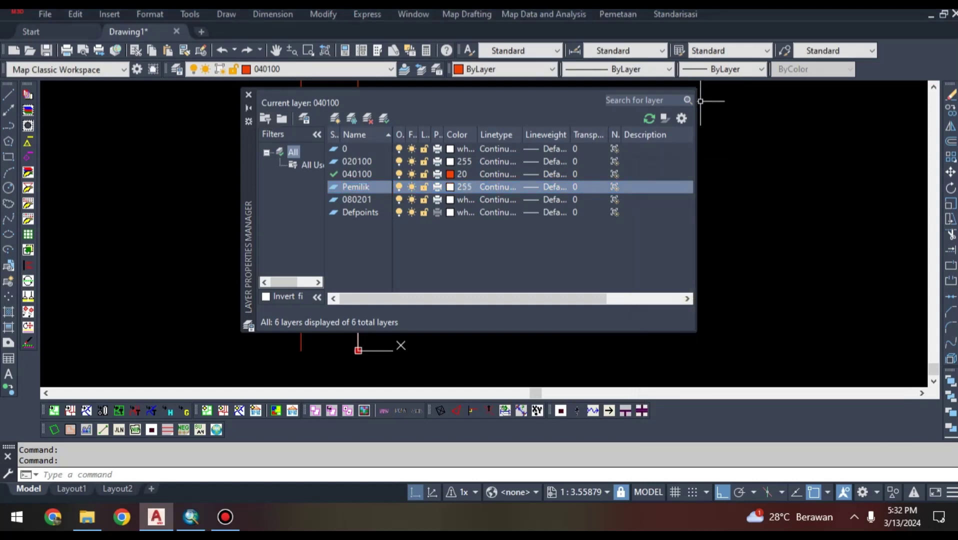
click(248, 94)
Step: Add the owner's name as multiline text inside the parcel, just above the 00001 label
key(Escape)
text(t)
key(Return)
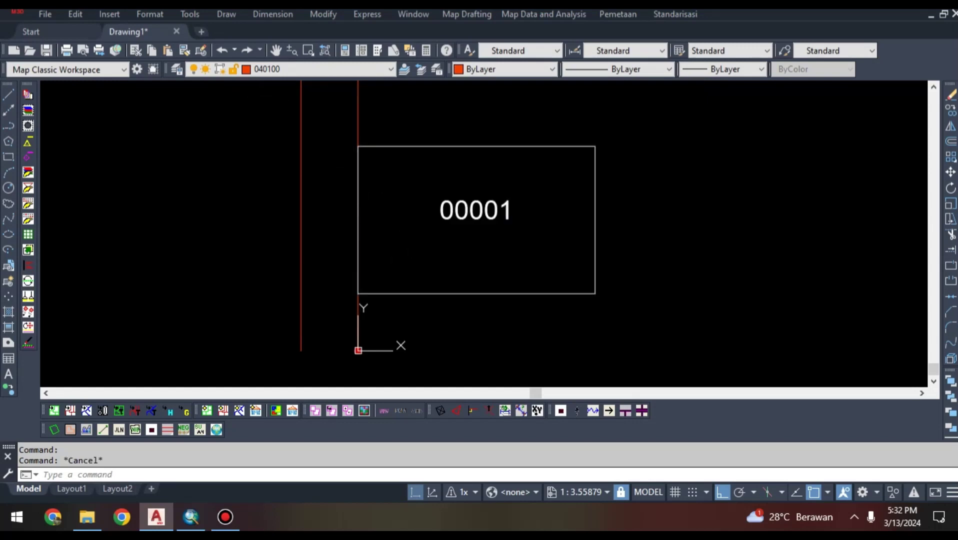
scroll(439, 198, up, 4)
scroll(449, 162, down, 4)
click(430, 164)
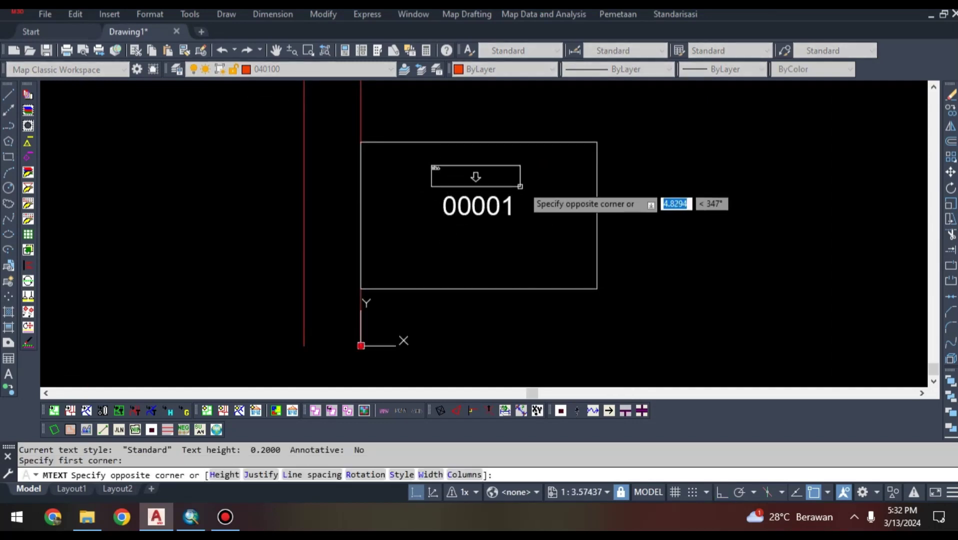
click(632, 185)
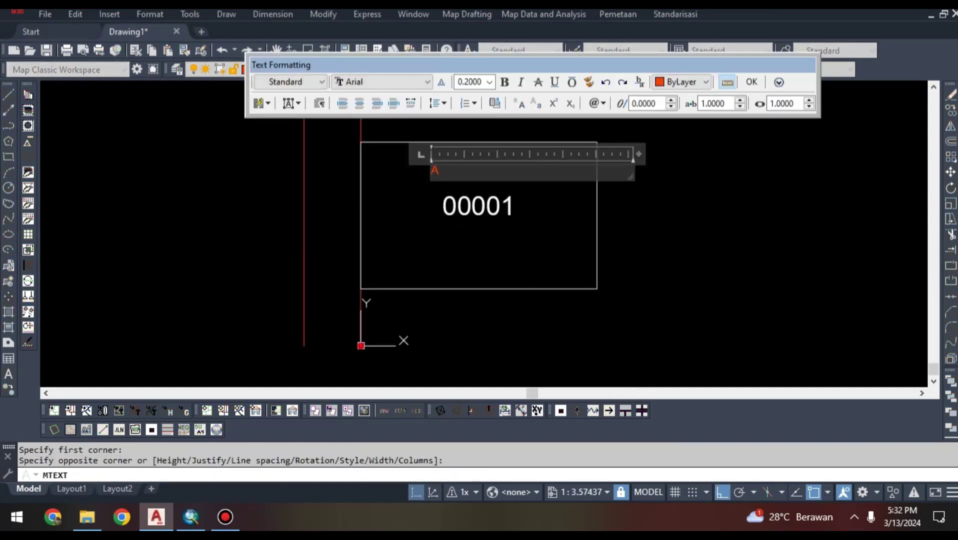
key(Escape)
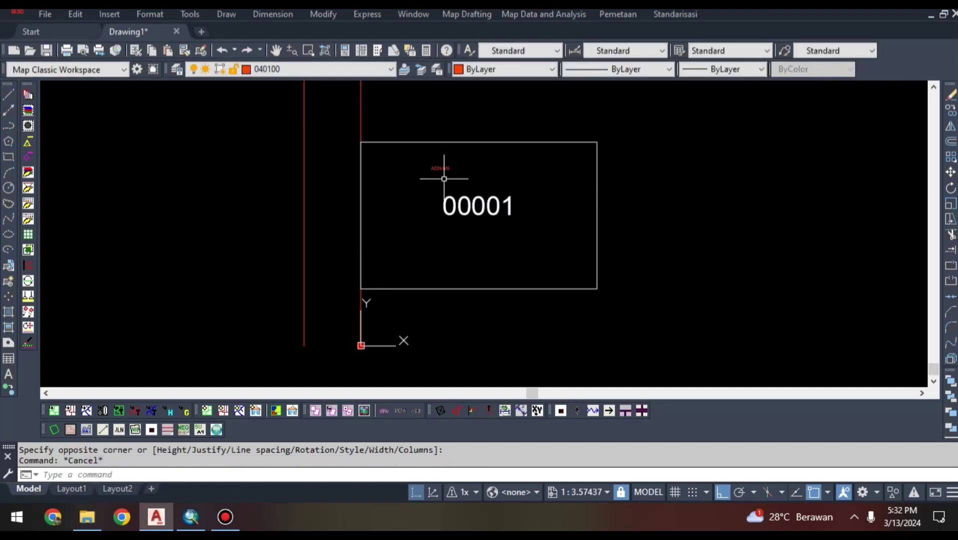
Step: Set the text height of the owner's name to 4
click(468, 172)
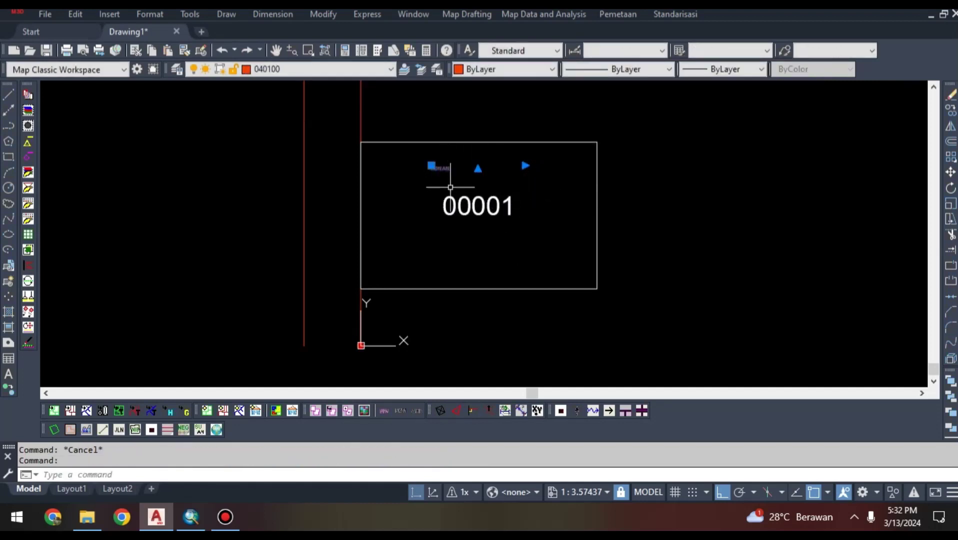
scroll(467, 177, down, 6)
scroll(443, 171, up, 10)
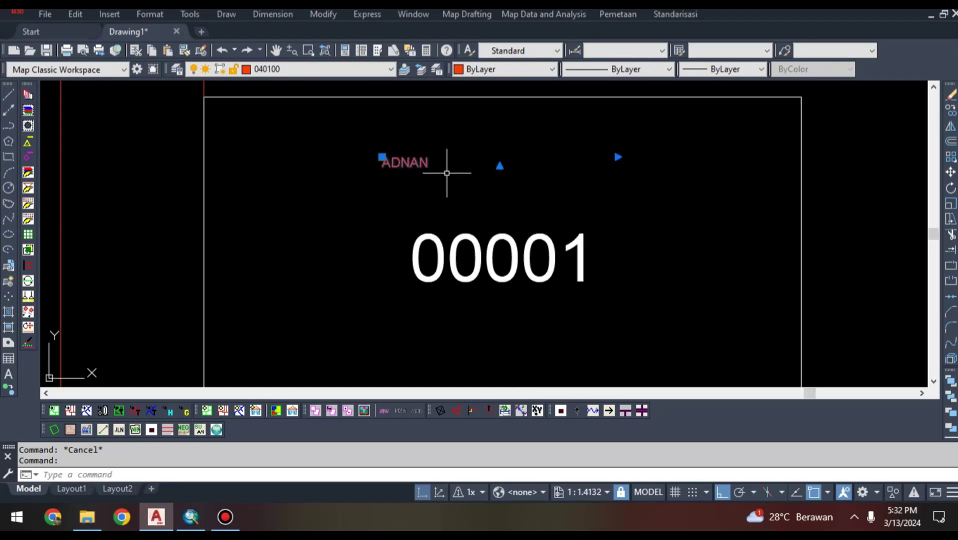
double_click(405, 163)
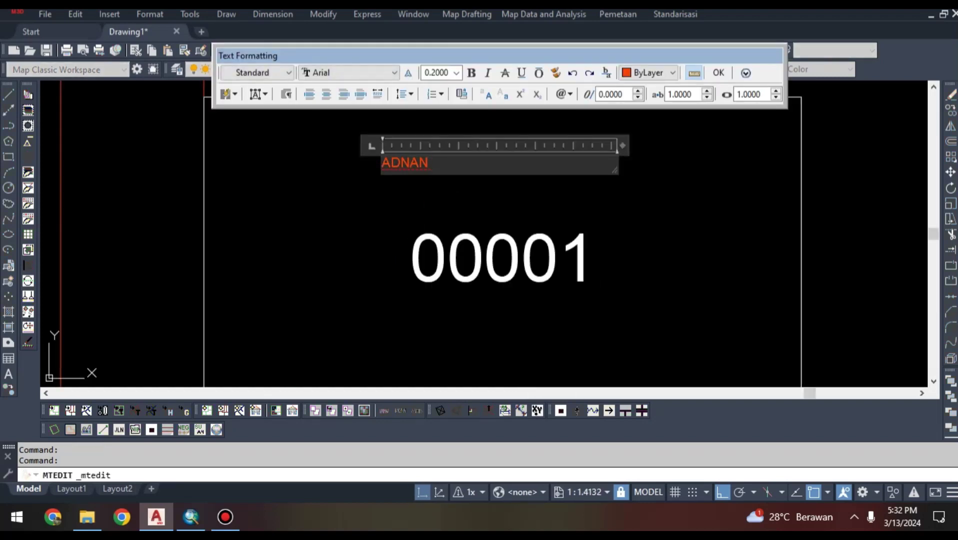
click(456, 73)
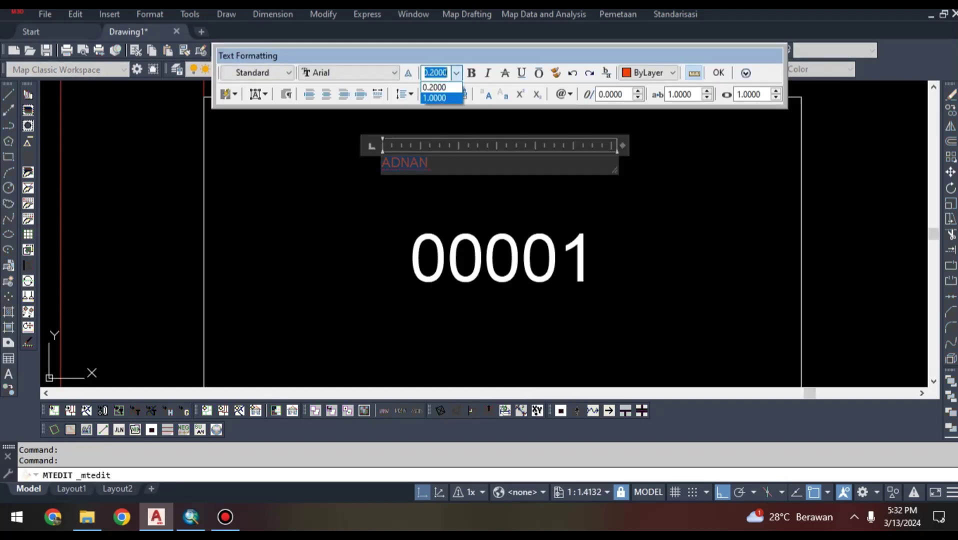
text(2)
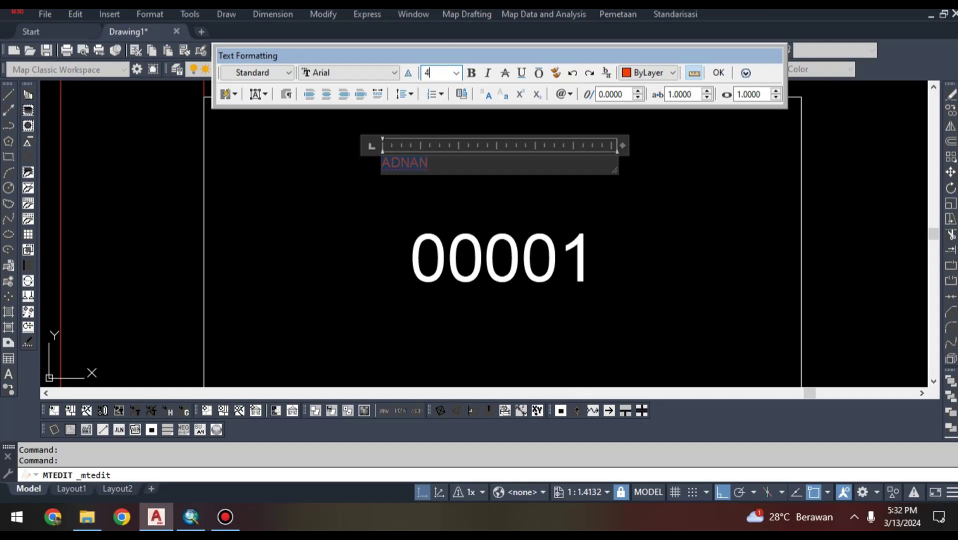
key(Return)
click(295, 166)
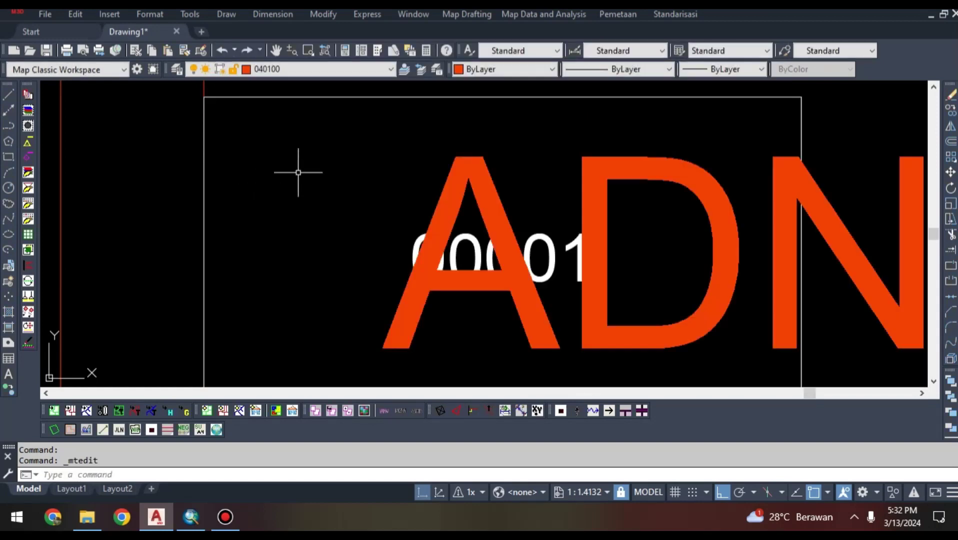
Step: Set the owner's name to text height 2 and shift it so it fits within the parcel's width
scroll(325, 175, down, 3)
double_click(488, 200)
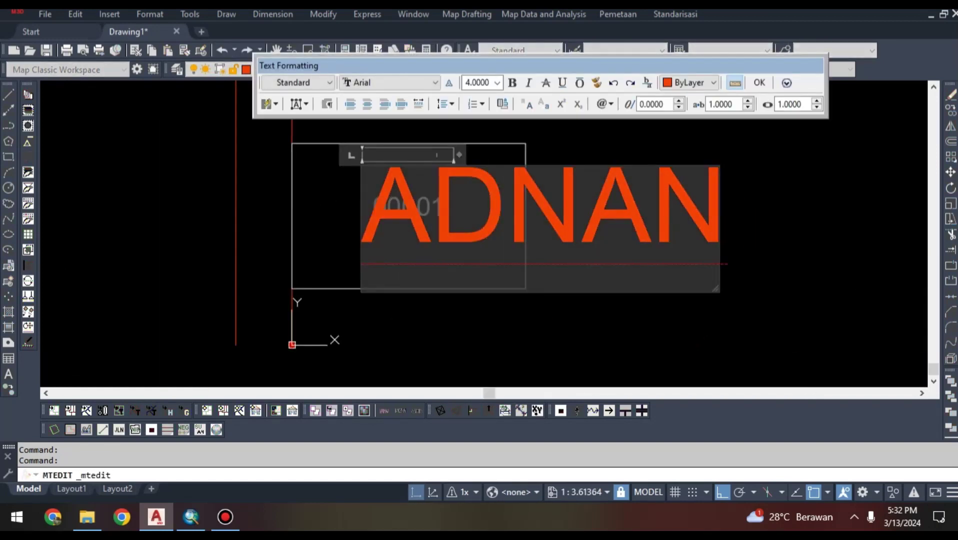
key(Return)
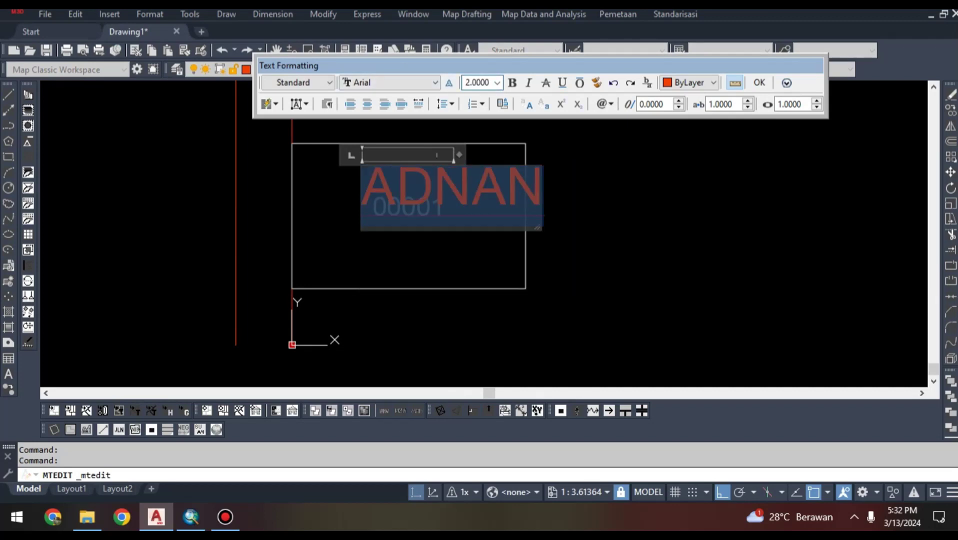
click(541, 195)
click(444, 178)
key(Escape)
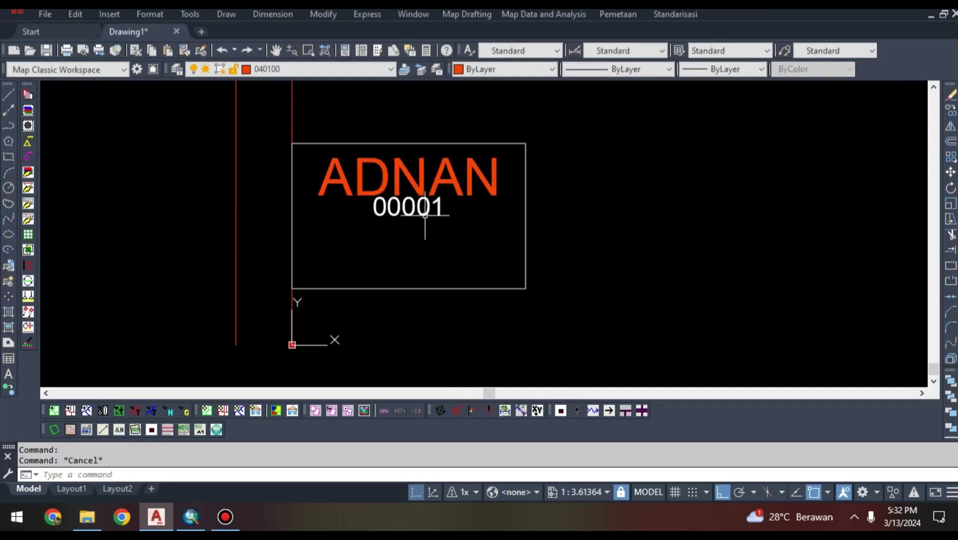
Step: Move the 00001 label down clear of the owner's name, and nudge the name down to sit just above it
click(424, 214)
text(m)
key(space)
click(693, 216)
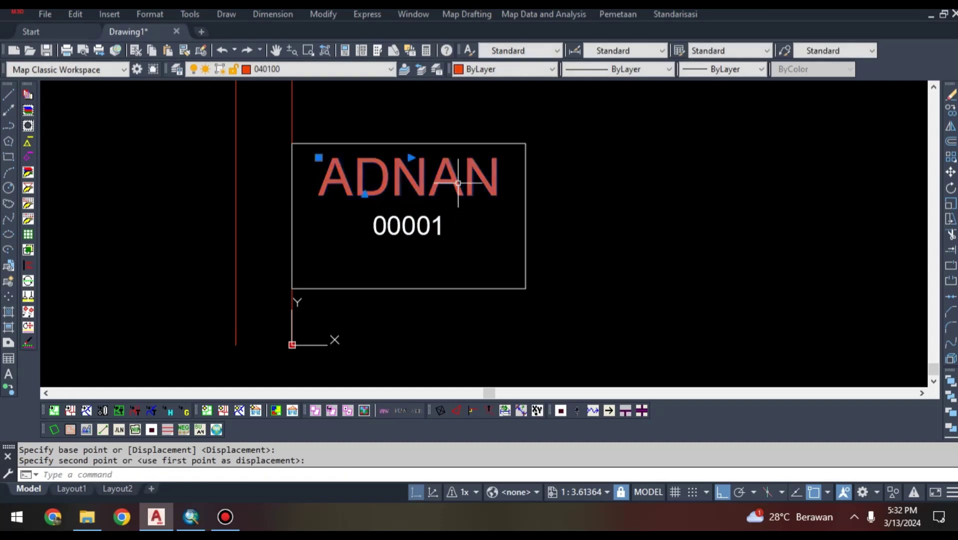
key(Escape)
click(460, 188)
click(357, 108)
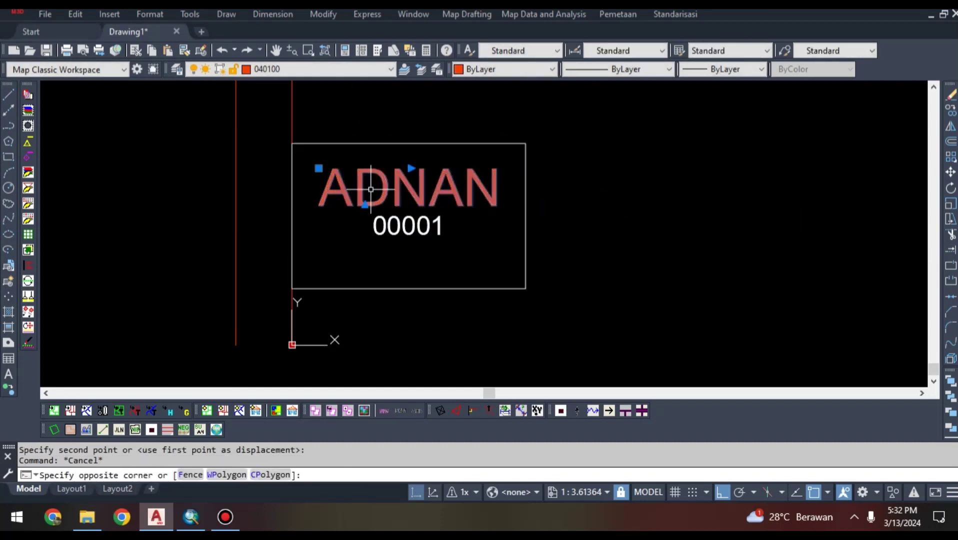
Step: Assign the owner's name text to the Pemilik layer
click(320, 69)
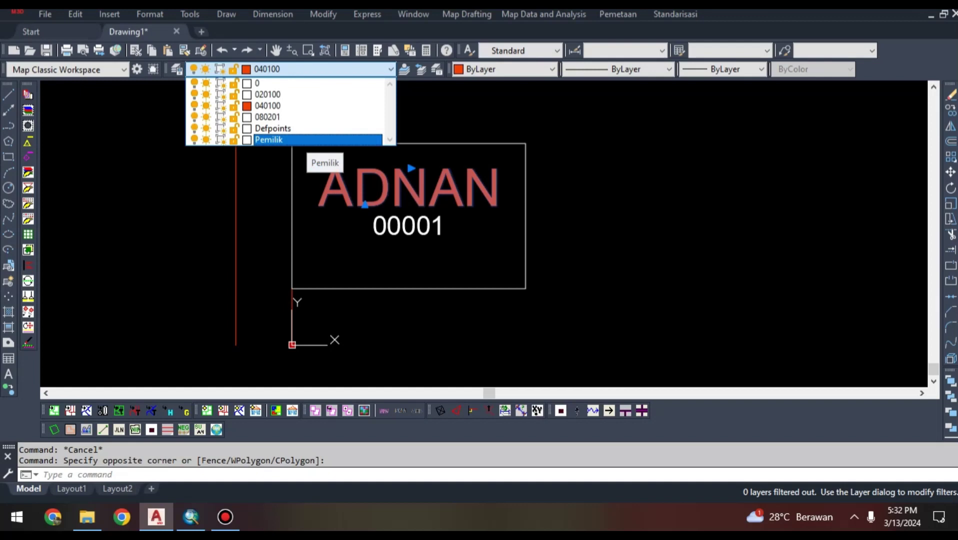
click(307, 140)
key(Escape)
scroll(548, 228, up, 5)
scroll(547, 227, down, 7)
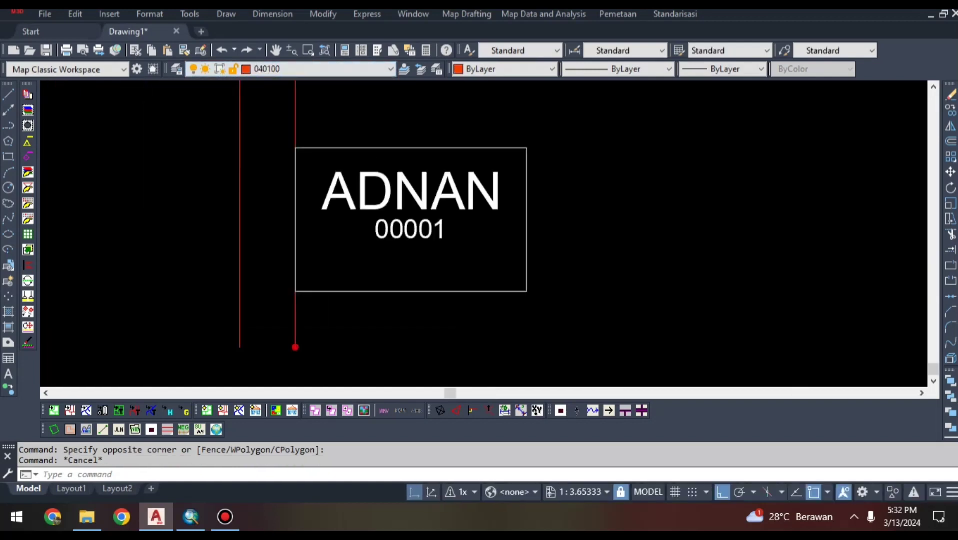
Step: Start a map export to an ESRI Shapefile named Bidang_Tanah in the SHP folder on drive F
scroll(420, 240, up, 5)
scroll(424, 240, down, 5)
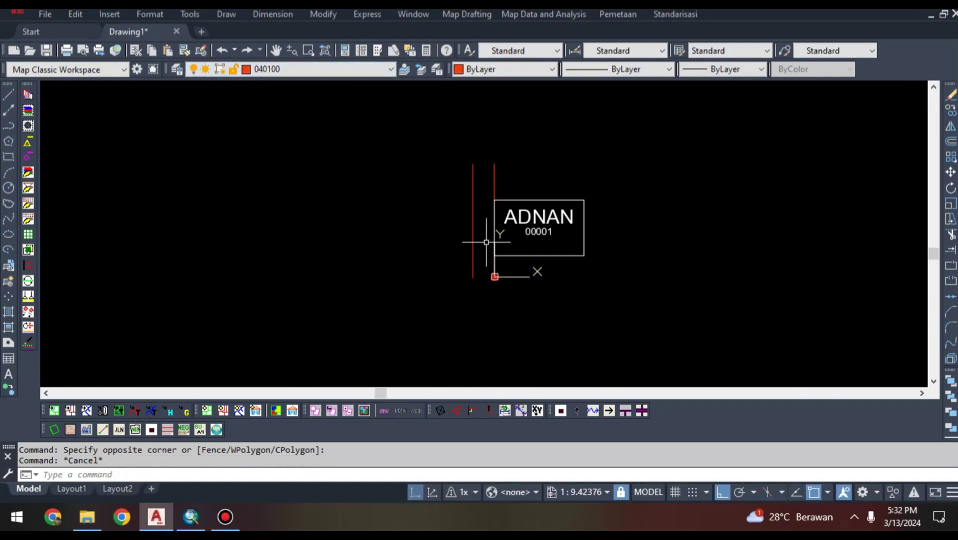
middle_drag(538, 260, 499, 260)
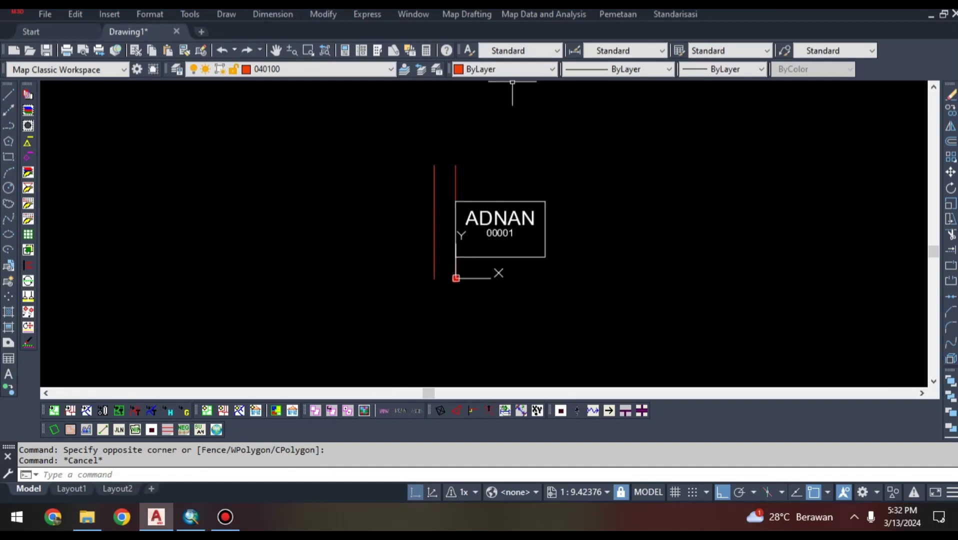
click(467, 14)
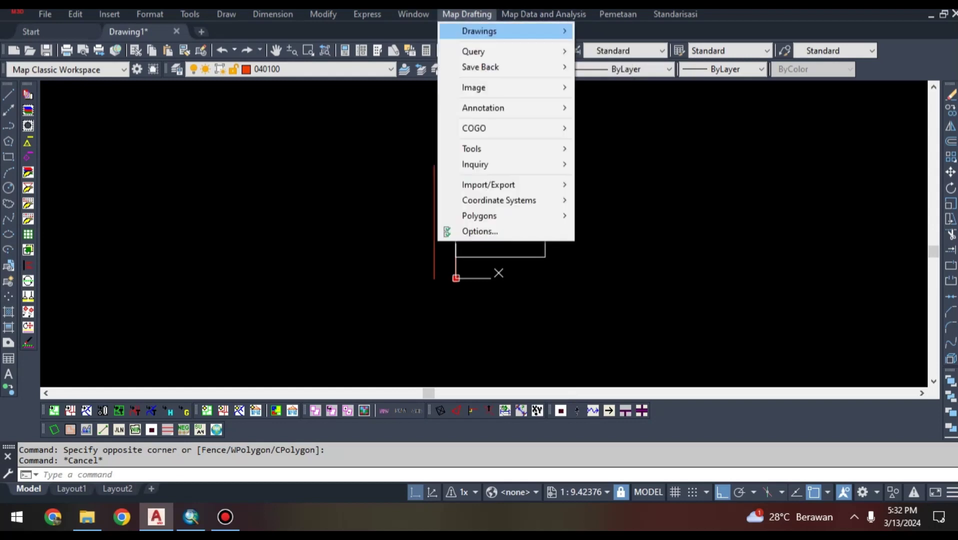
mouse_move(500, 185)
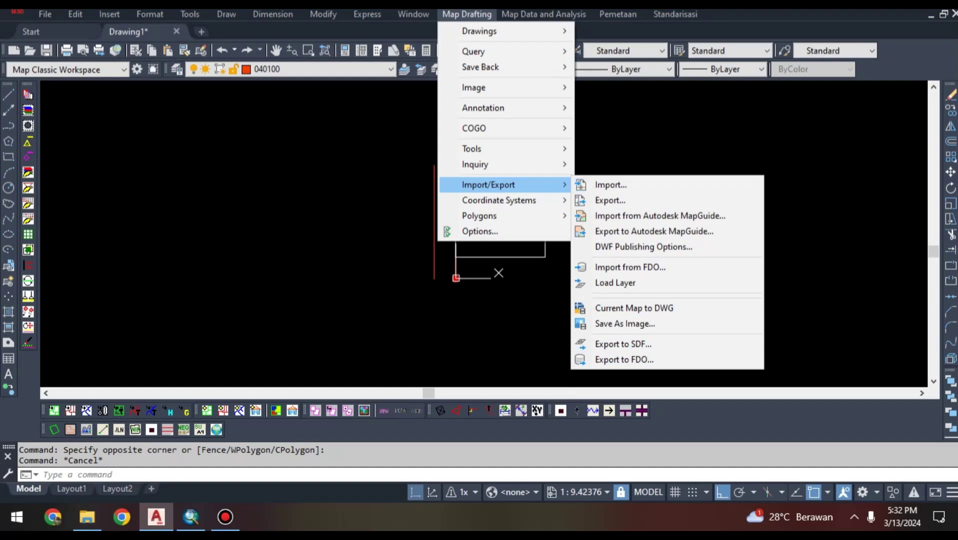
click(610, 200)
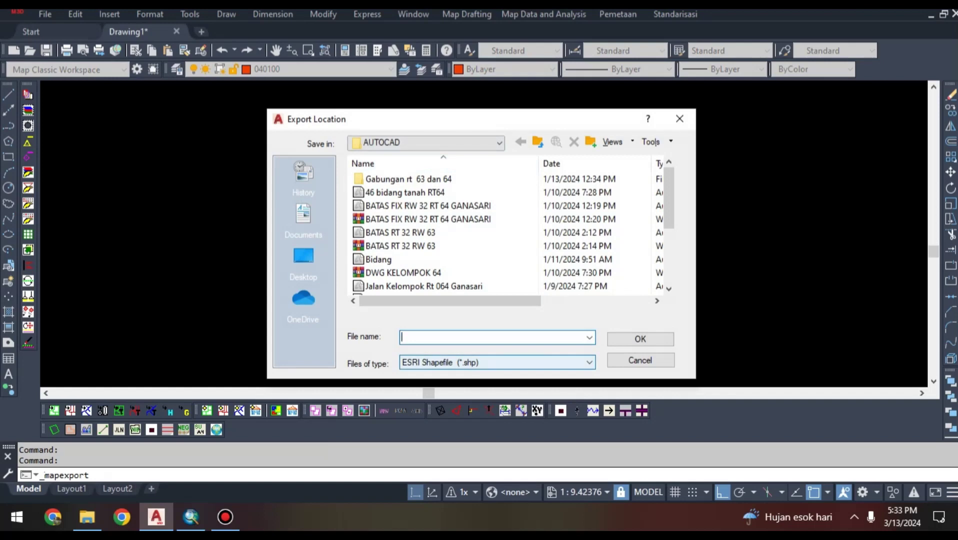
click(499, 143)
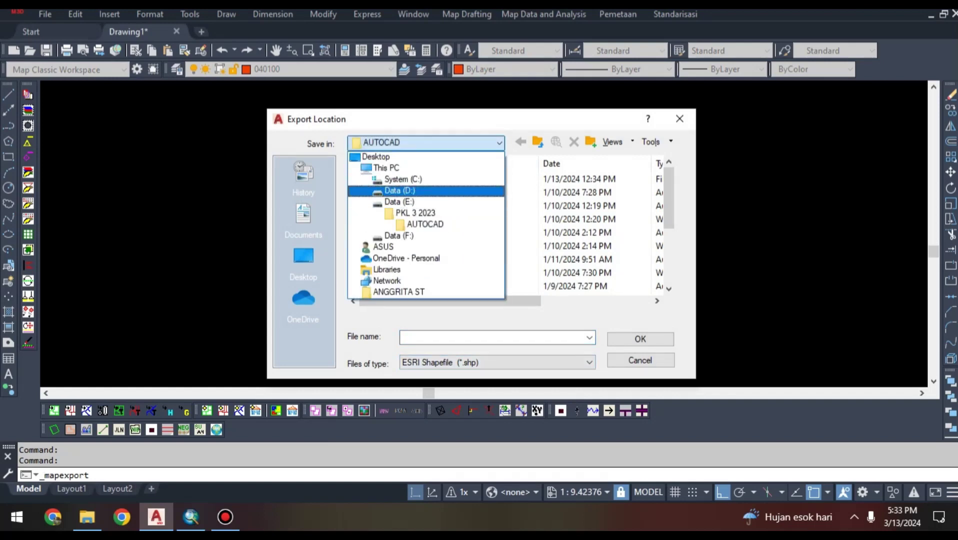
click(392, 235)
scroll(500, 230, down, 10)
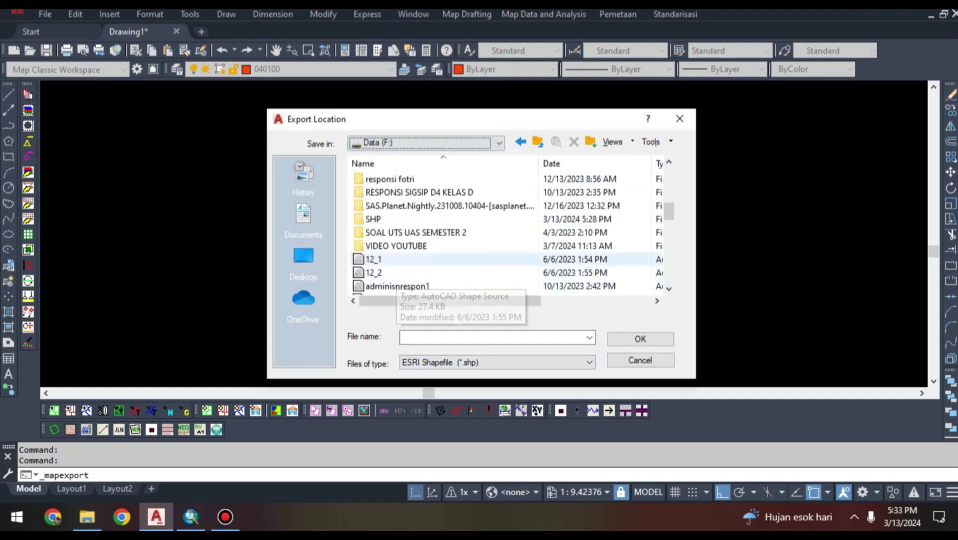
click(373, 219)
key(Return)
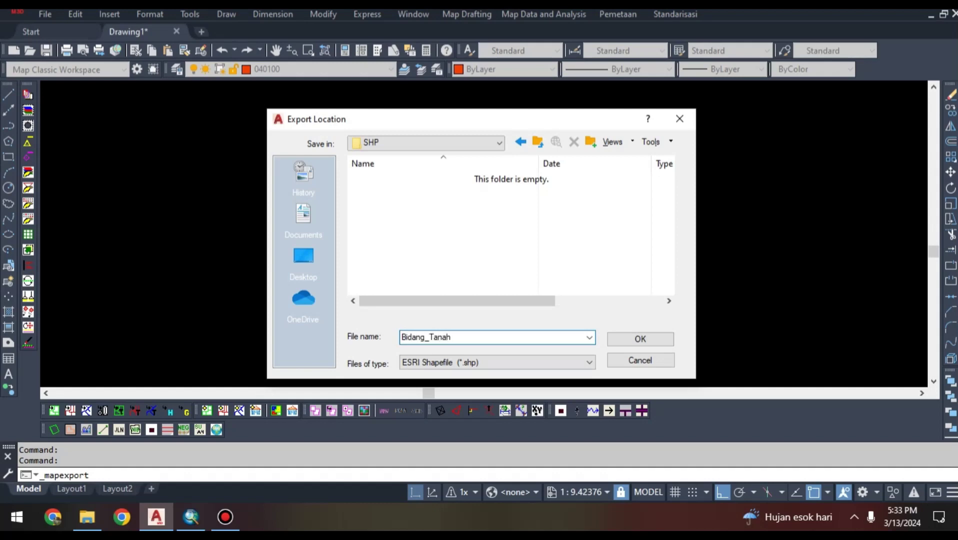
key(Return)
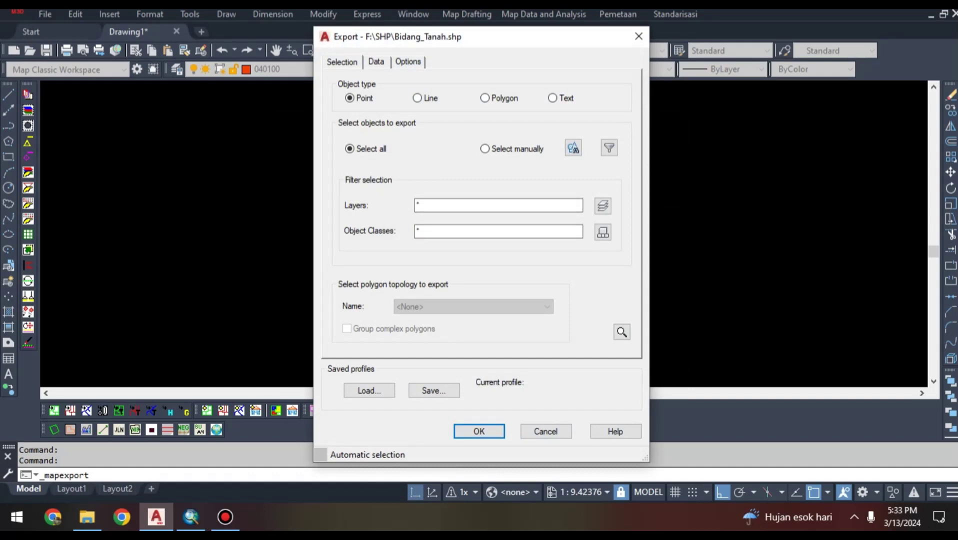
Step: Set the Bidang_Tanah export to polygon objects and filter it to layer 020100
mouse_move(479, 44)
mouse_down()
mouse_move(167, 94)
mouse_move(223, 48)
mouse_up()
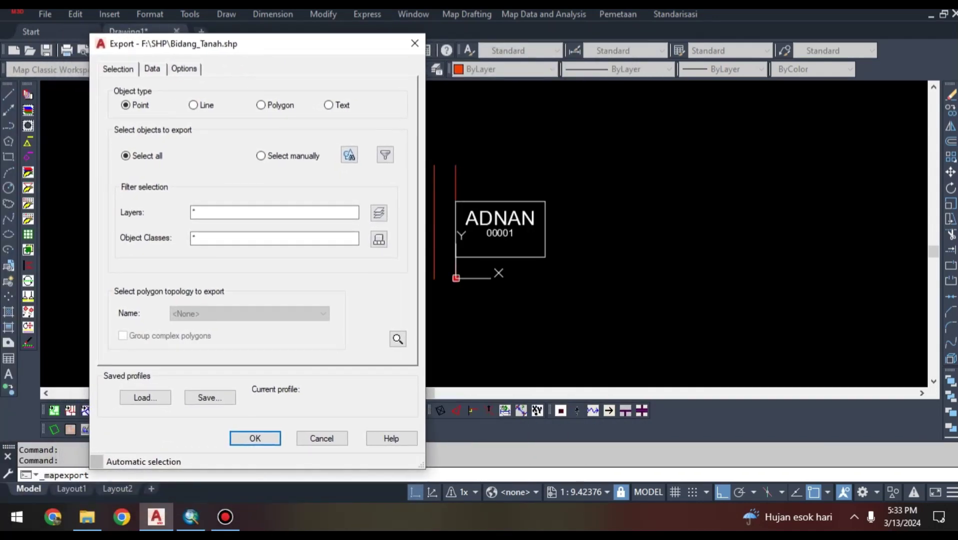
click(260, 104)
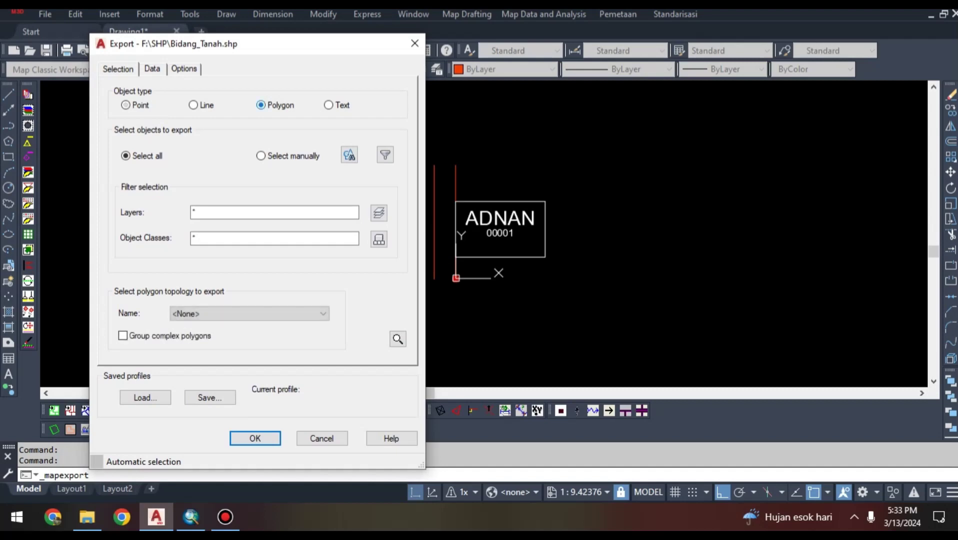
click(379, 212)
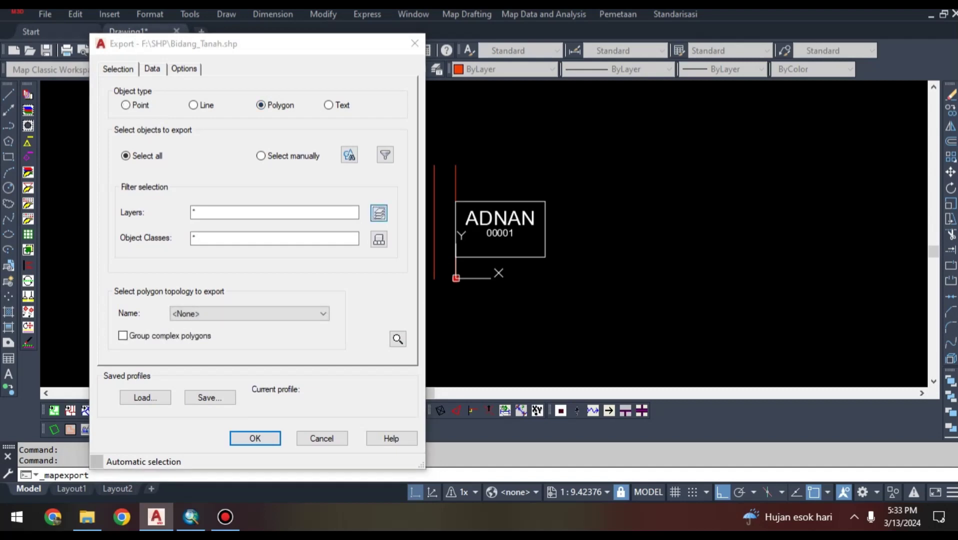
click(620, 196)
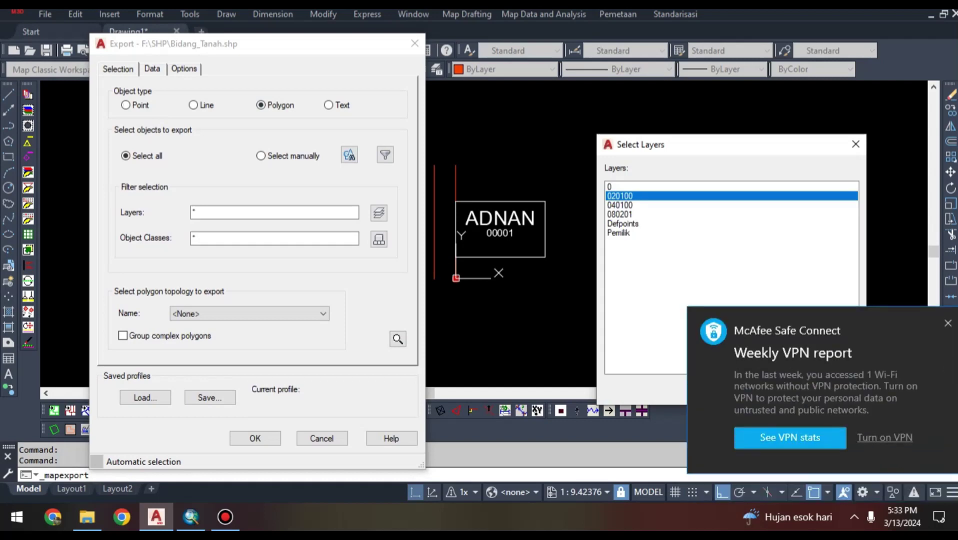
click(947, 323)
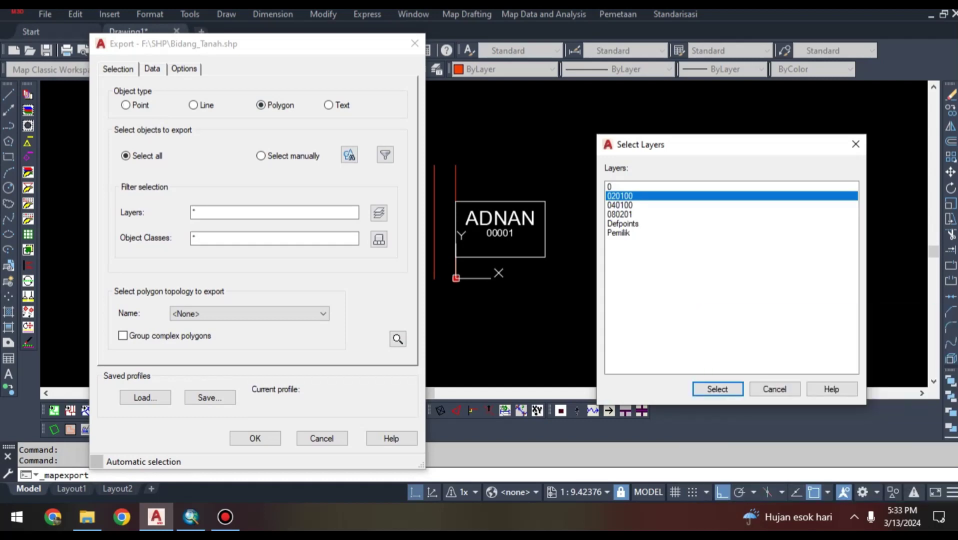
click(718, 389)
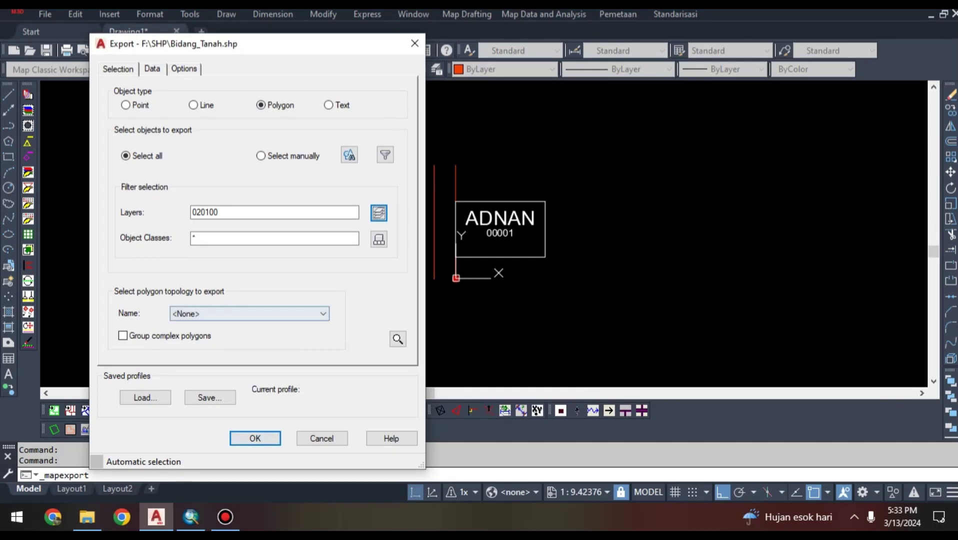
Step: Choose the BATAS_PERSIL polygon topology for the export and run it
click(250, 313)
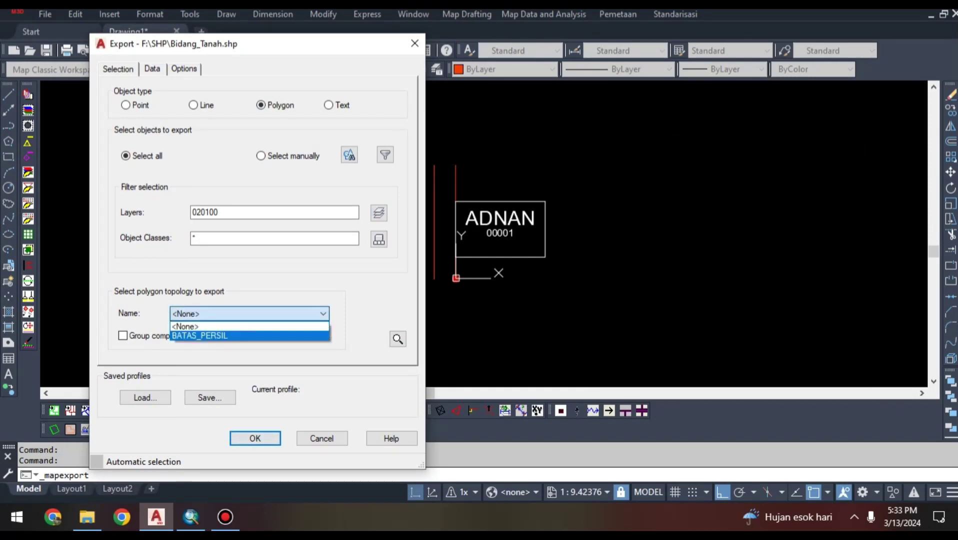
click(250, 336)
click(255, 438)
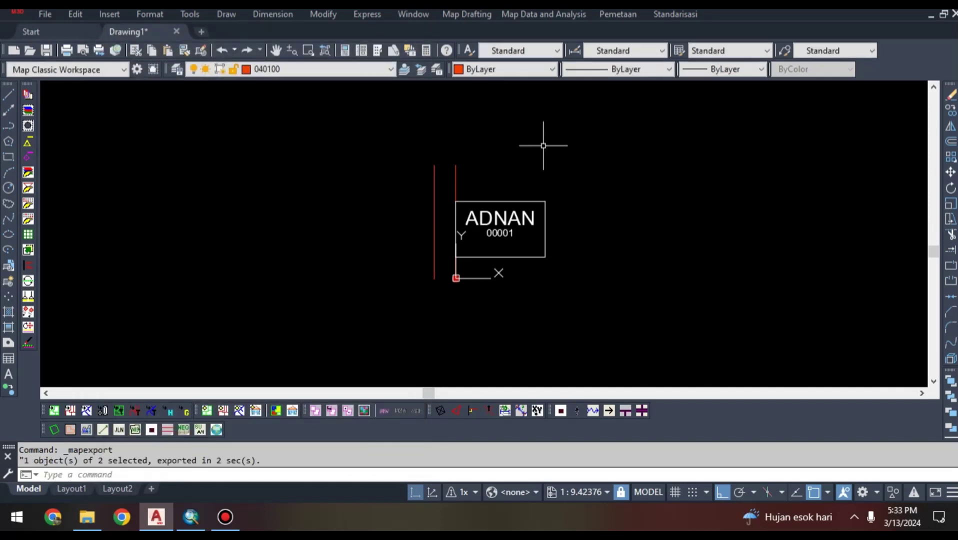
scroll(489, 242, down, 5)
scroll(516, 242, up, 10)
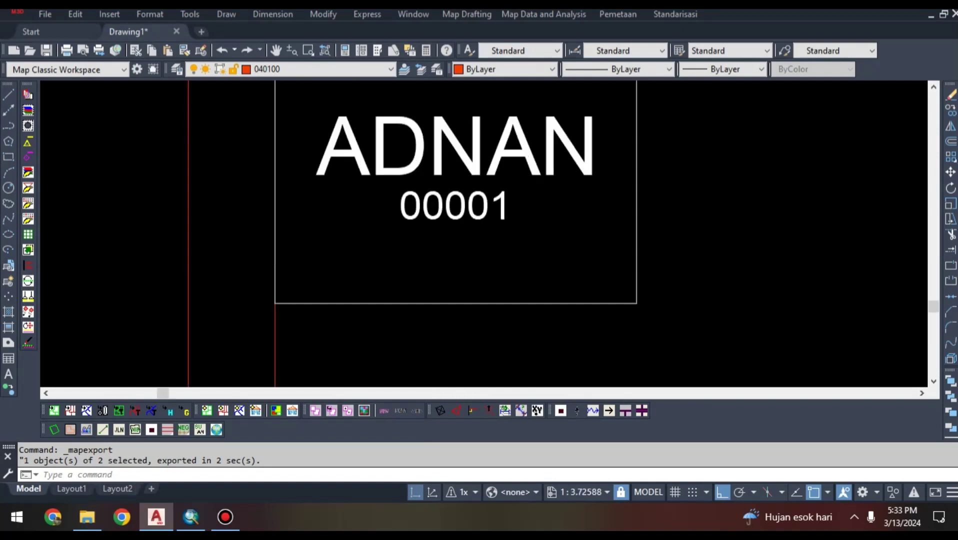
scroll(498, 234, up, 1)
scroll(495, 227, down, 5)
scroll(500, 225, up, 3)
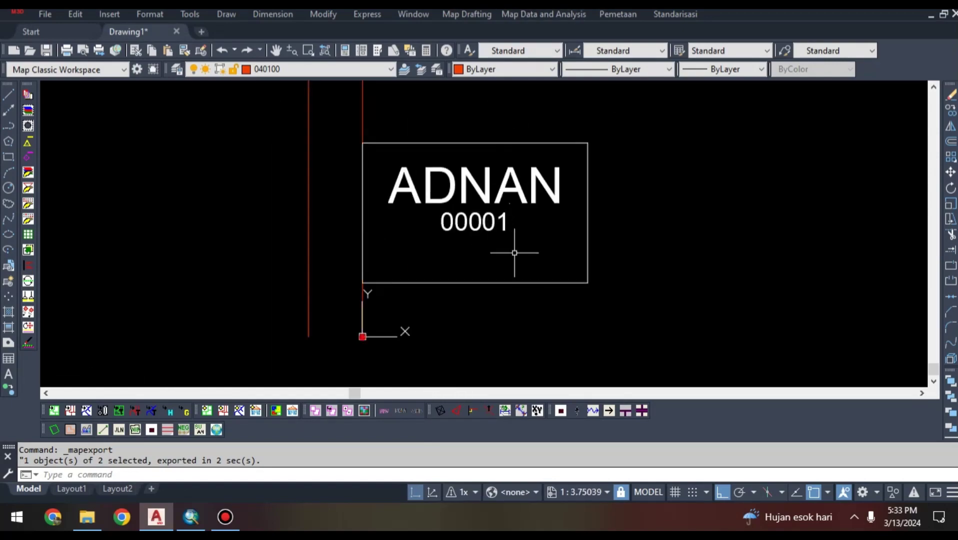
drag(466, 4, 469, 10)
click(645, 4)
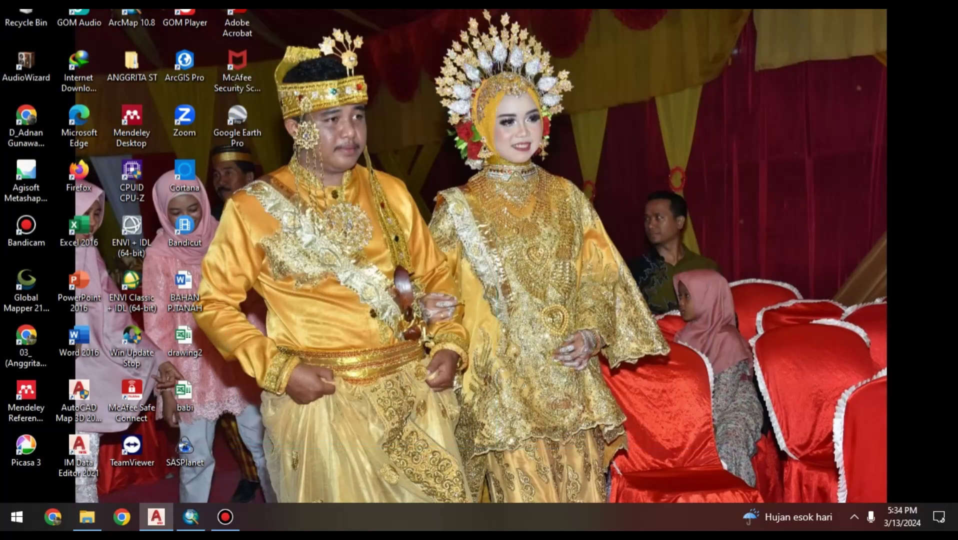
click(156, 516)
Step: Start another map export to an ESRI Shapefile named Nama_Pemilik in the SHP folder
click(467, 14)
mouse_move(490, 185)
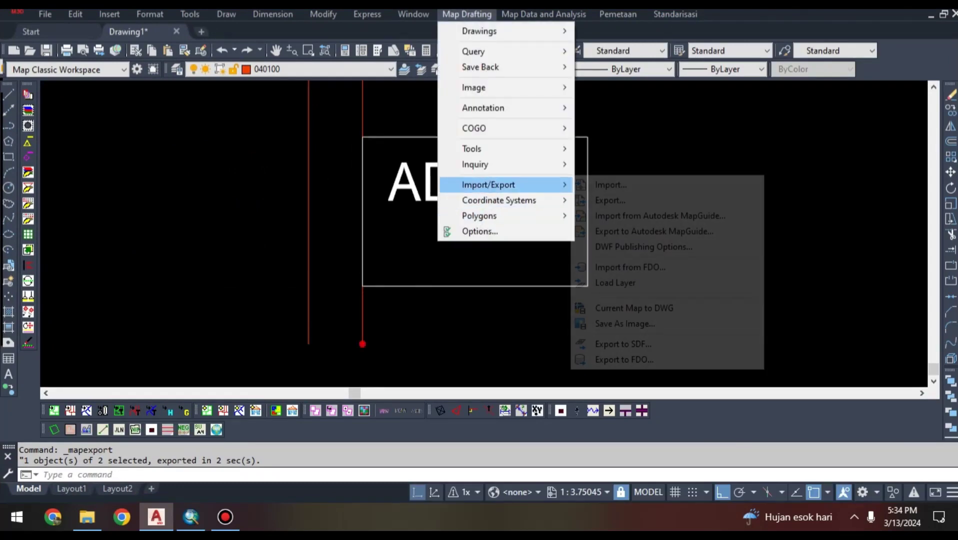
click(609, 200)
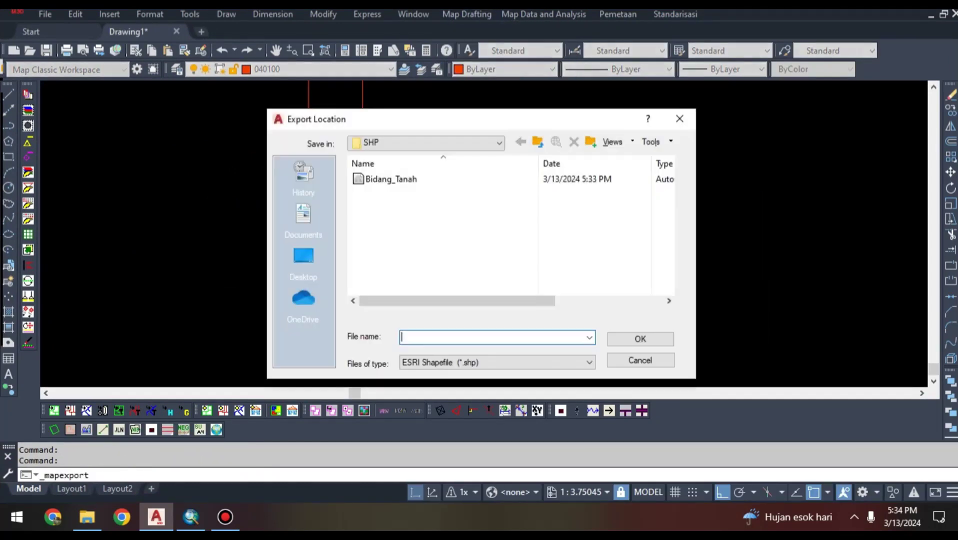
text(Na)
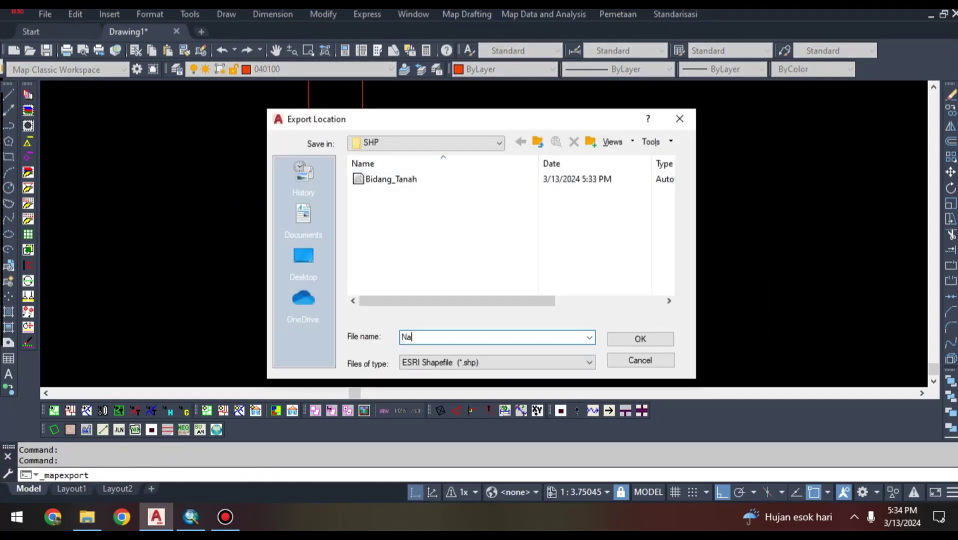
text(ma_Pemilik)
click(640, 339)
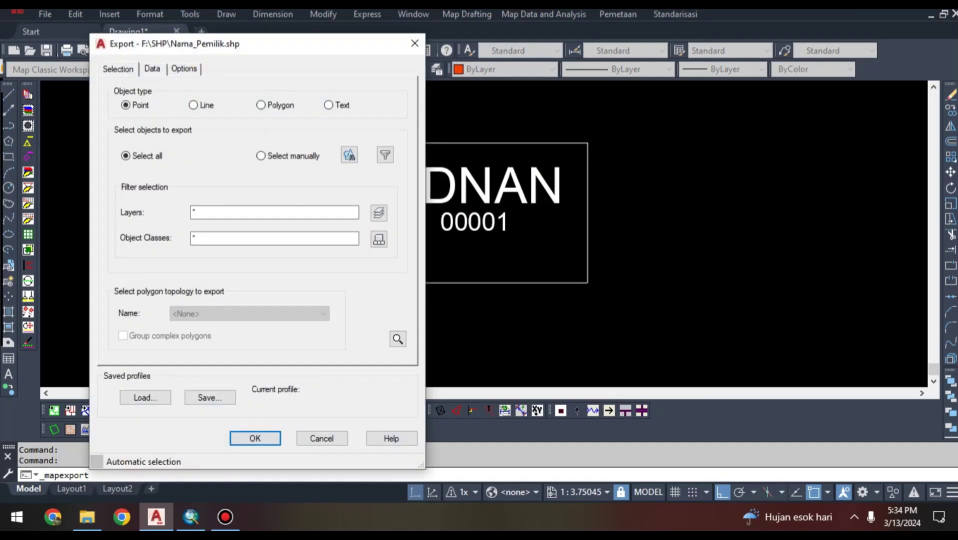
Step: Export only the text objects on the Pemilik layer to the Nama_Pemilik shapefile
mouse_move(356, 42)
mouse_down()
mouse_move(780, 79)
mouse_move(834, 57)
mouse_up()
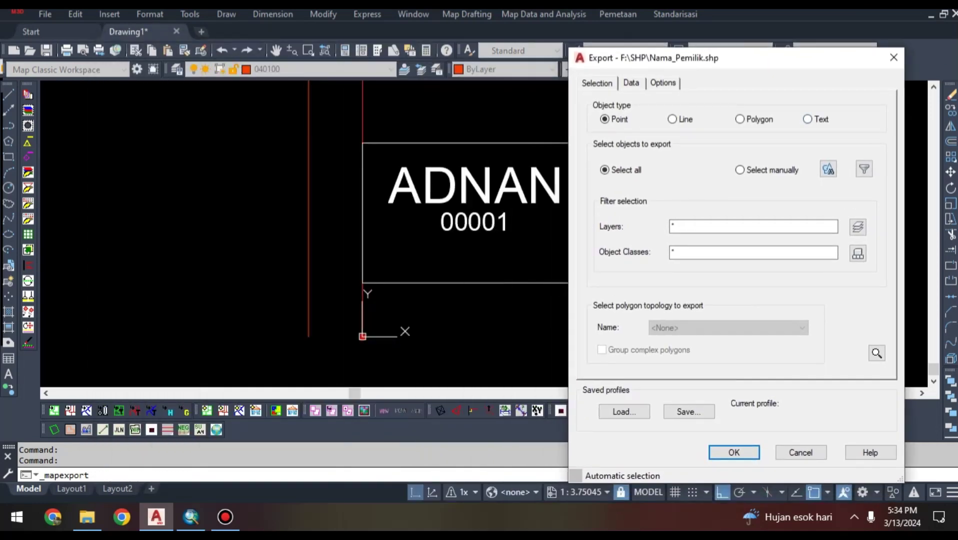
click(807, 119)
click(858, 227)
click(619, 233)
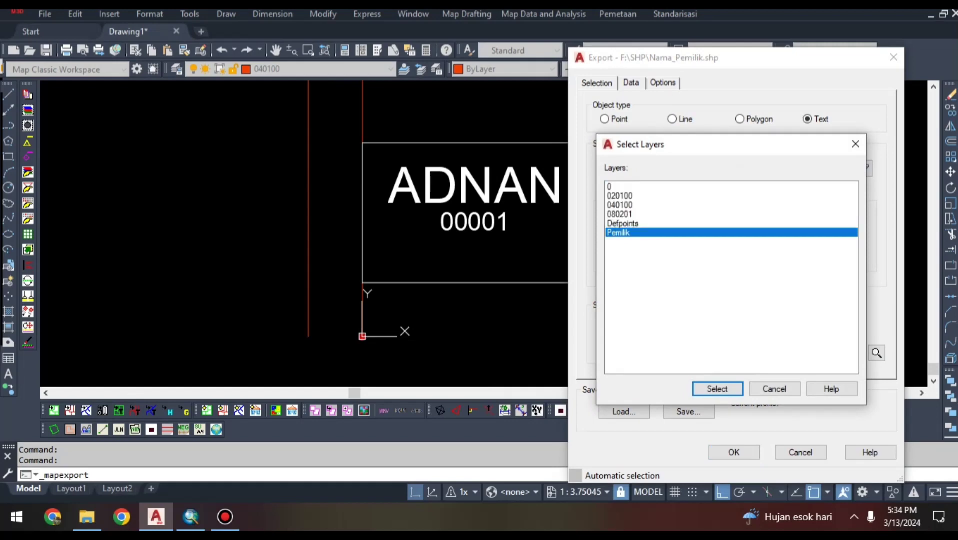
click(717, 389)
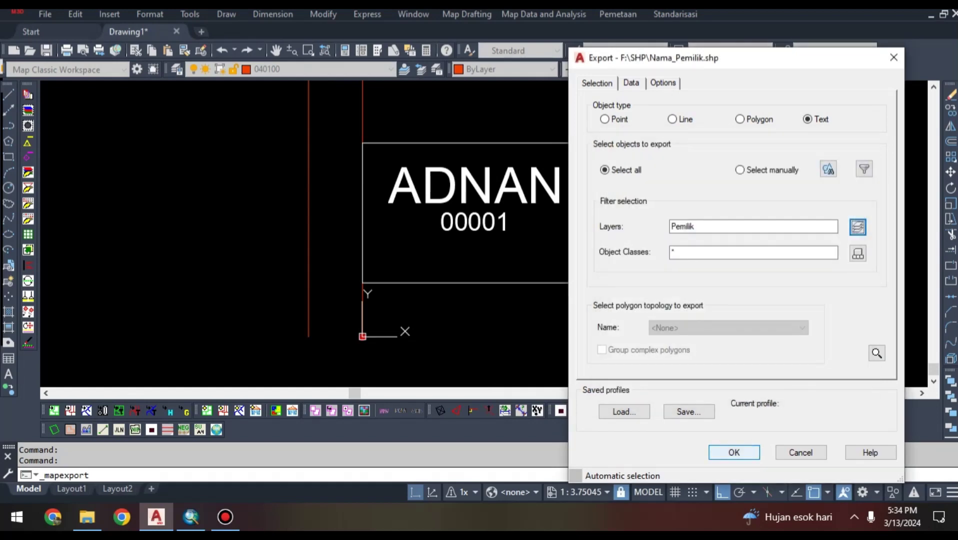
click(734, 452)
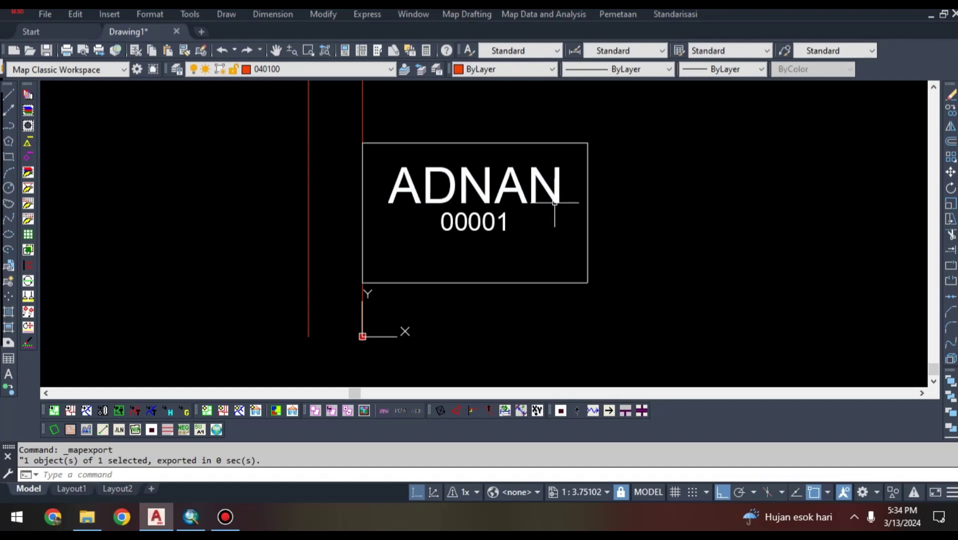
Step: Start a third map export to an ESRI Shapefile named Nib in the SHP folder
scroll(639, 280, up, 5)
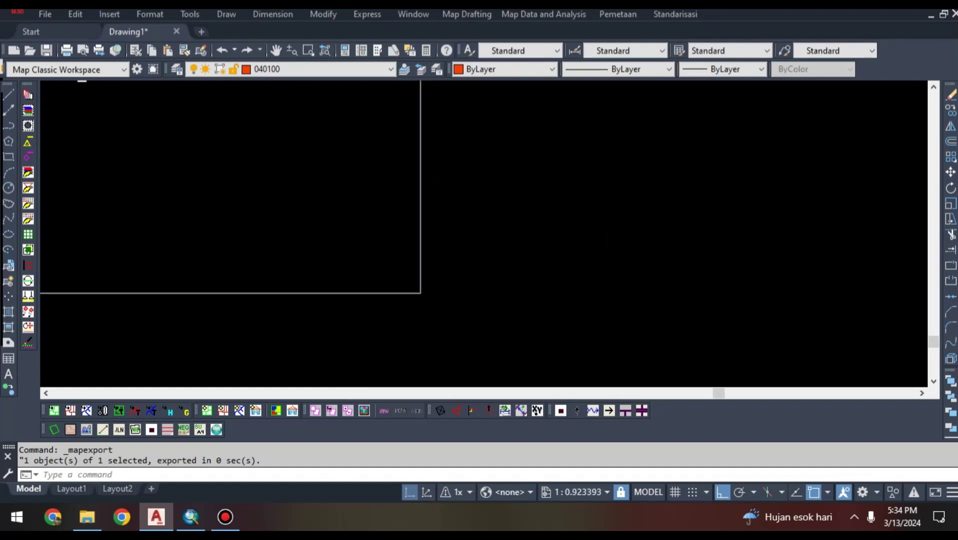
scroll(640, 281, down, 8)
click(467, 14)
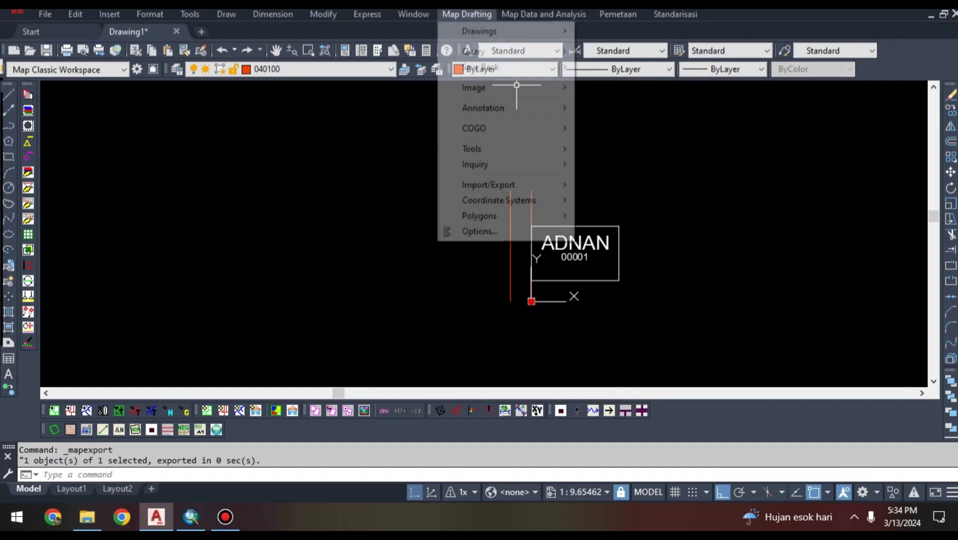
mouse_move(495, 184)
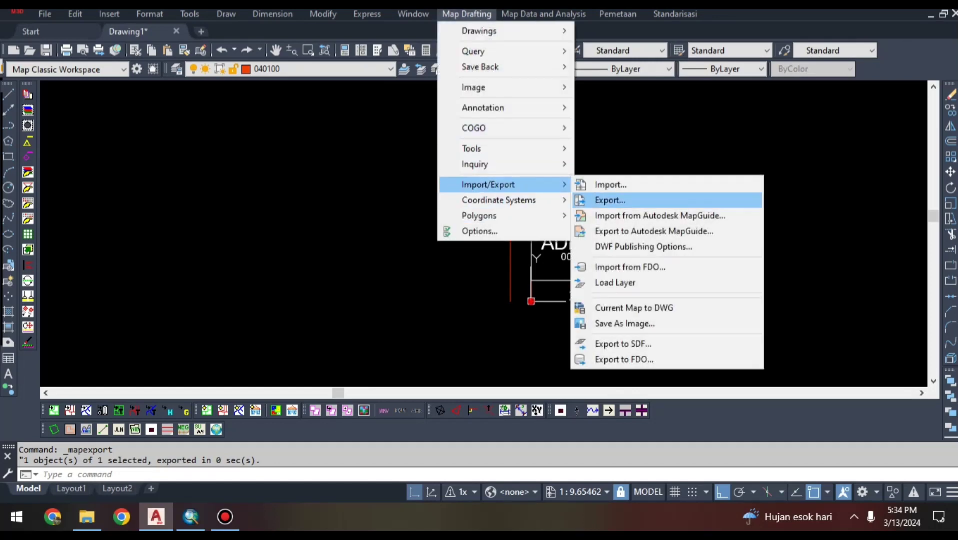
click(610, 200)
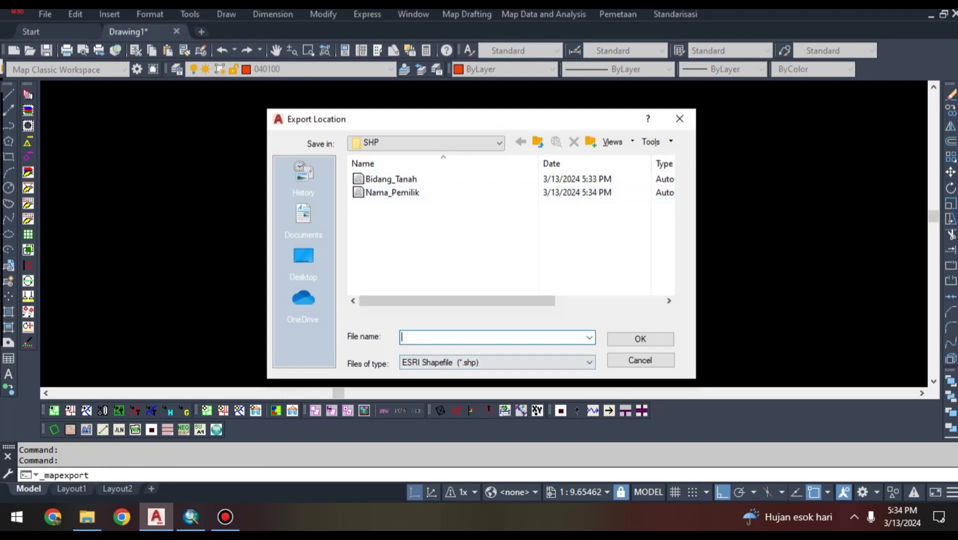
text(Nib)
key(Return)
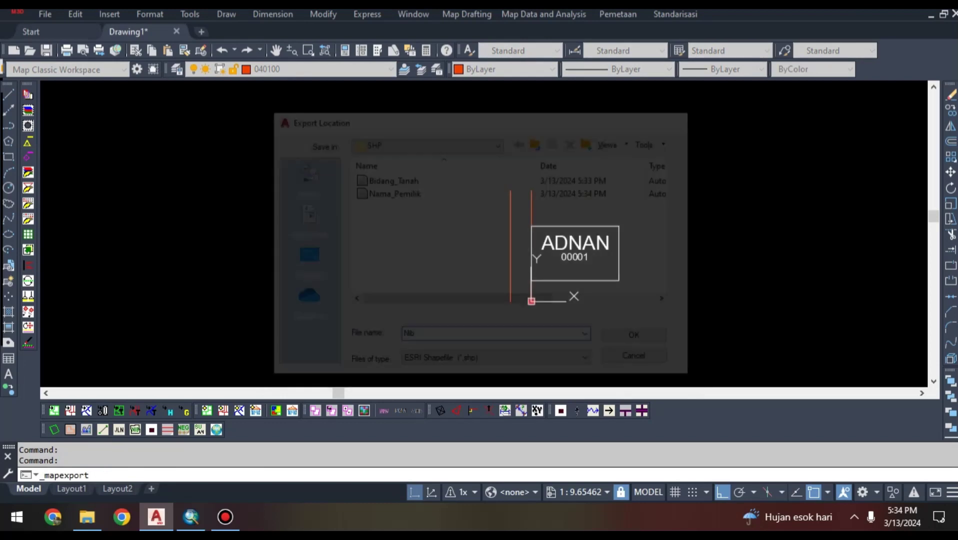
Step: Export only the text objects on layer 080201 to the Nib shapefile
mouse_move(768, 68)
mouse_down()
mouse_move(755, 80)
mouse_move(353, 77)
mouse_move(374, 76)
mouse_up()
click(413, 128)
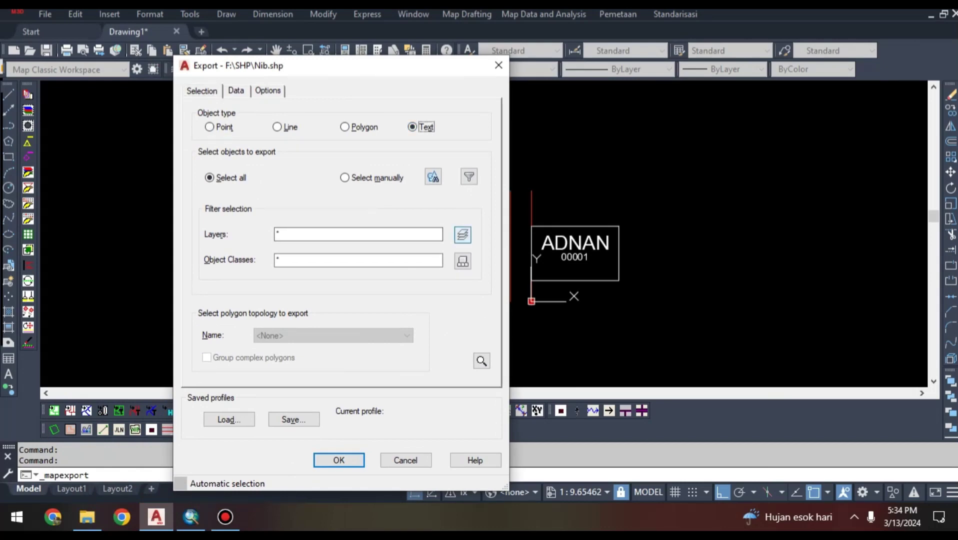
click(463, 234)
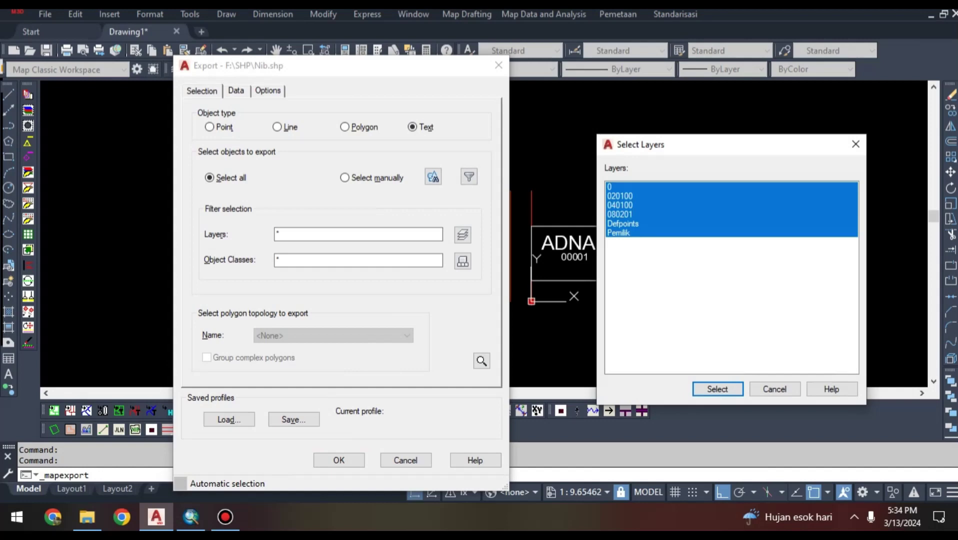
click(620, 215)
click(717, 389)
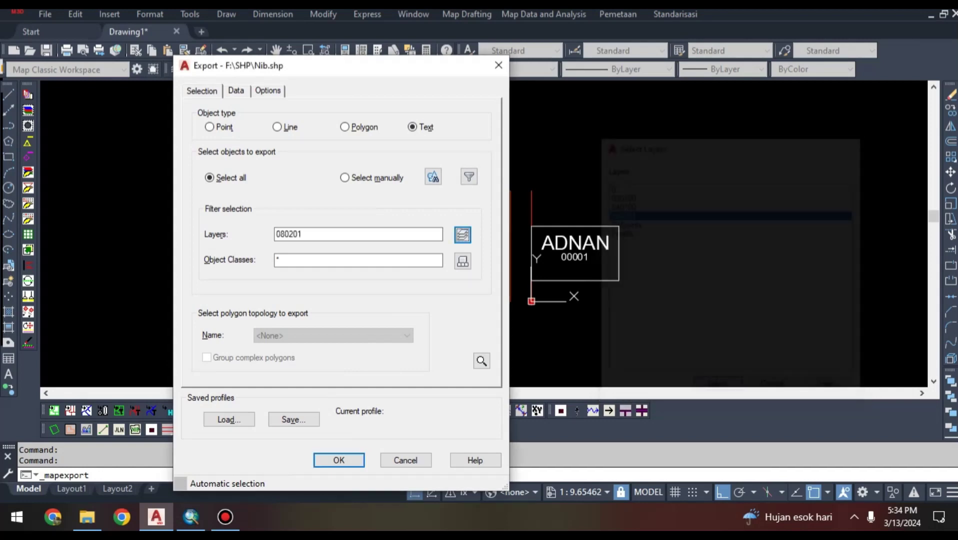
click(339, 460)
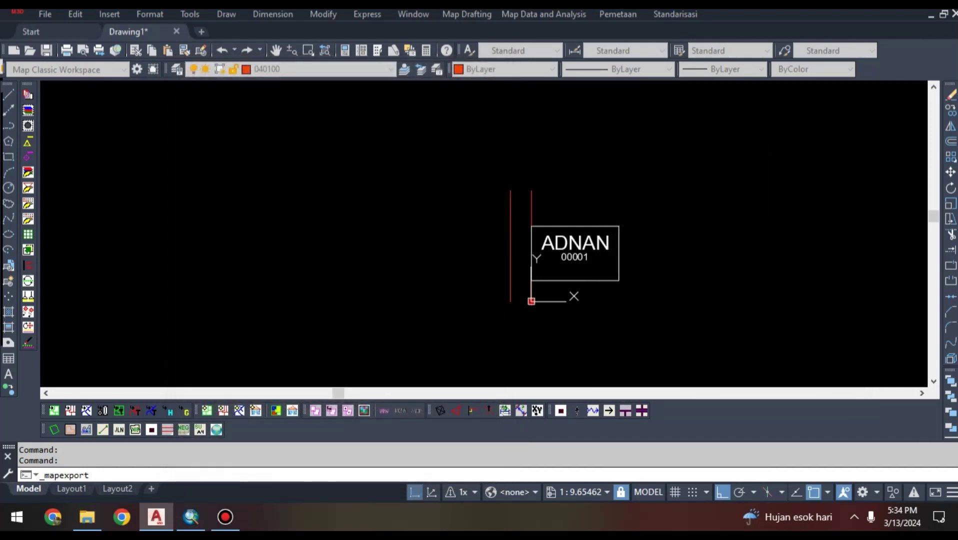
scroll(473, 203, up, 5)
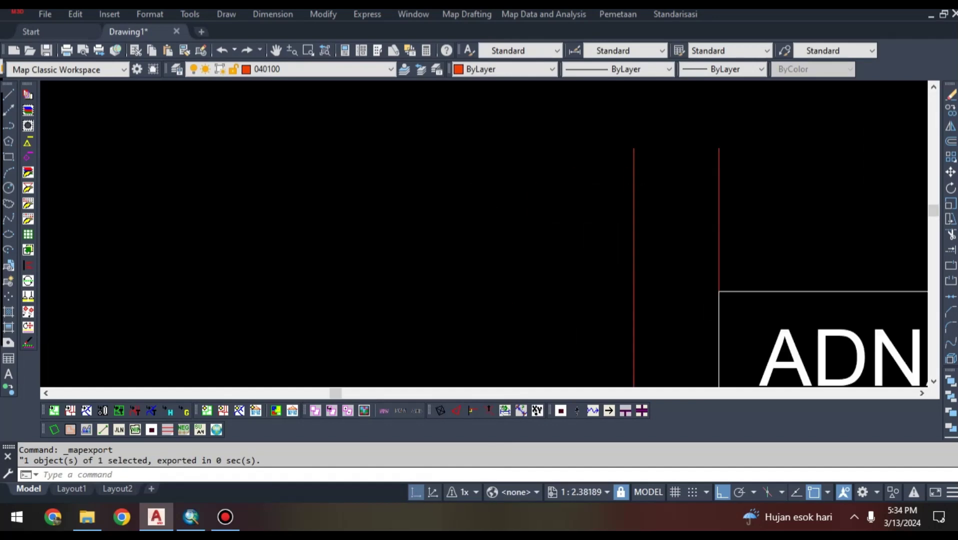
scroll(475, 208, down, 8)
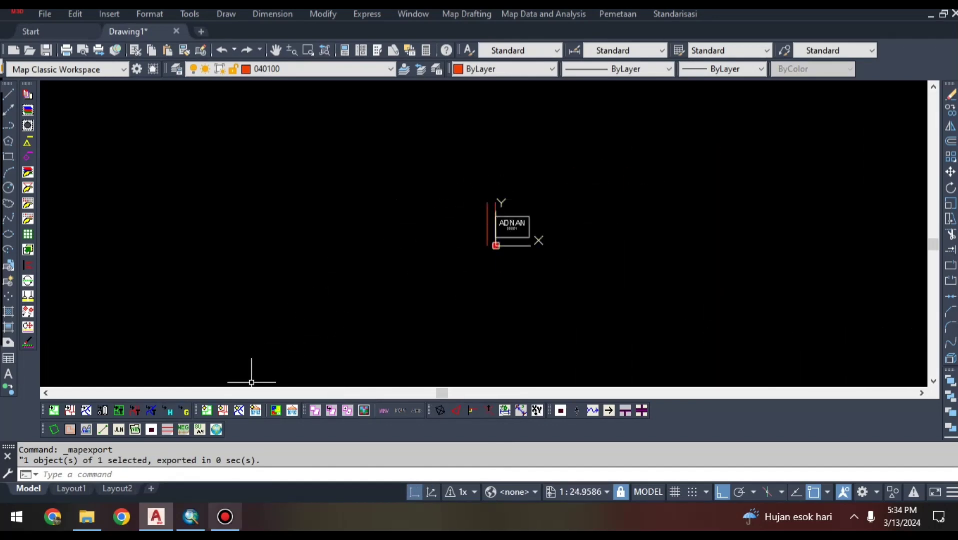
Step: Switch to ArcMap and browse to the SHP folder on drive F for adding data
click(190, 517)
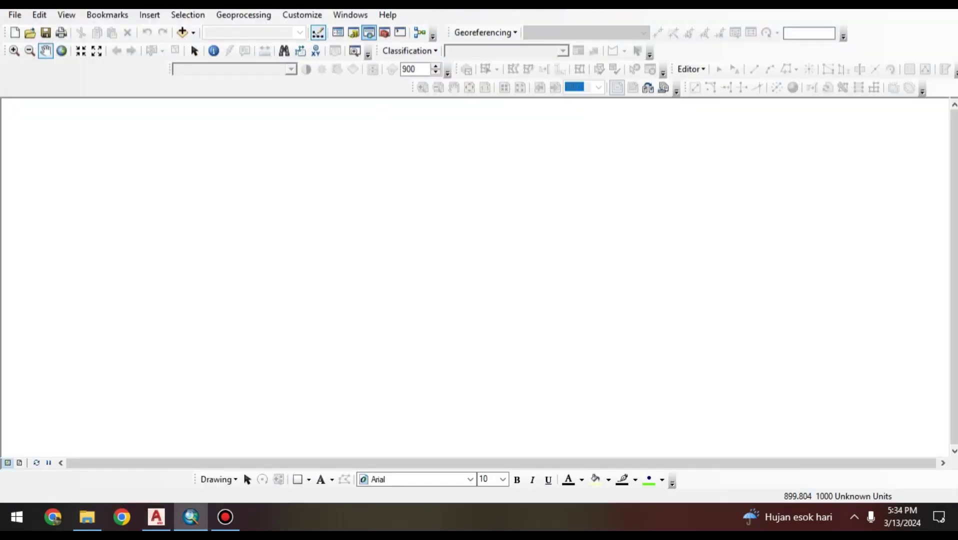
click(182, 33)
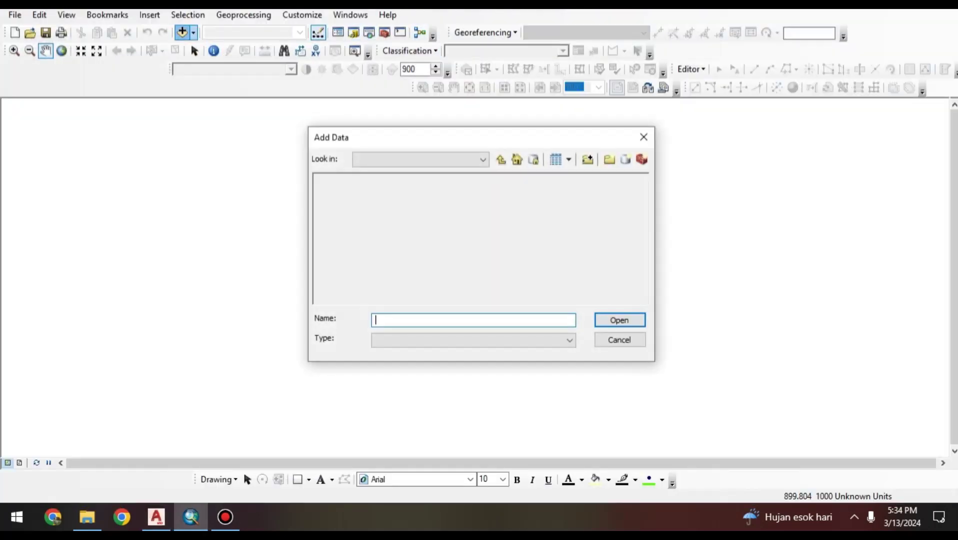
click(482, 160)
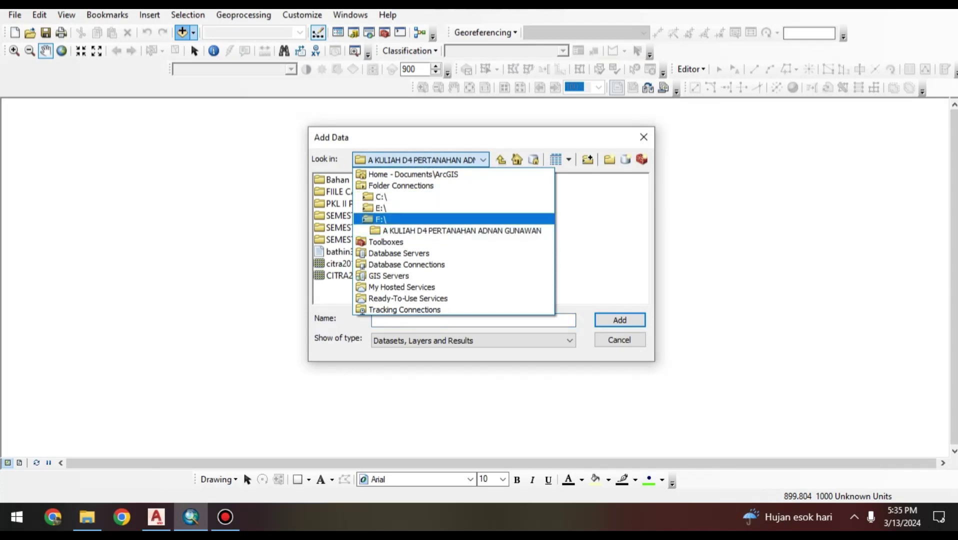
click(394, 219)
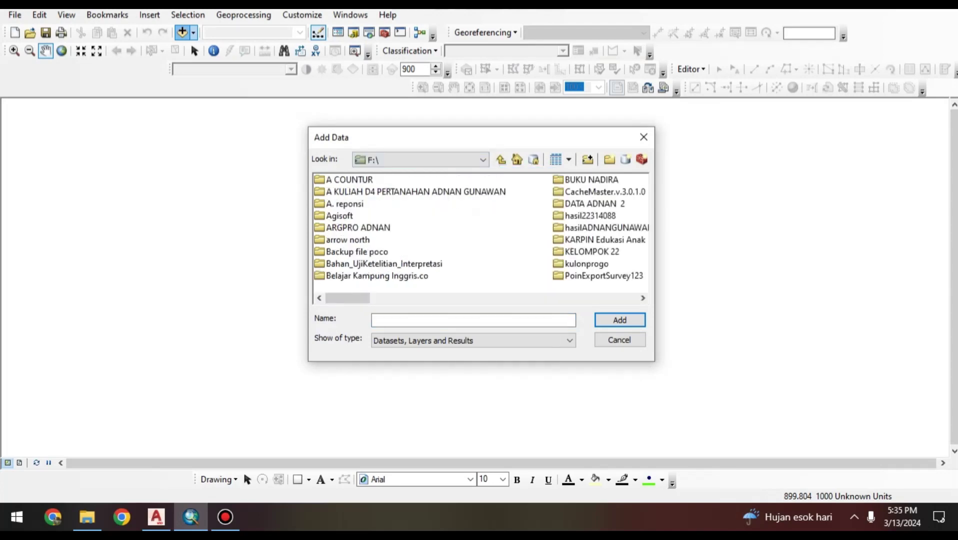
drag(347, 299, 437, 298)
double_click(333, 216)
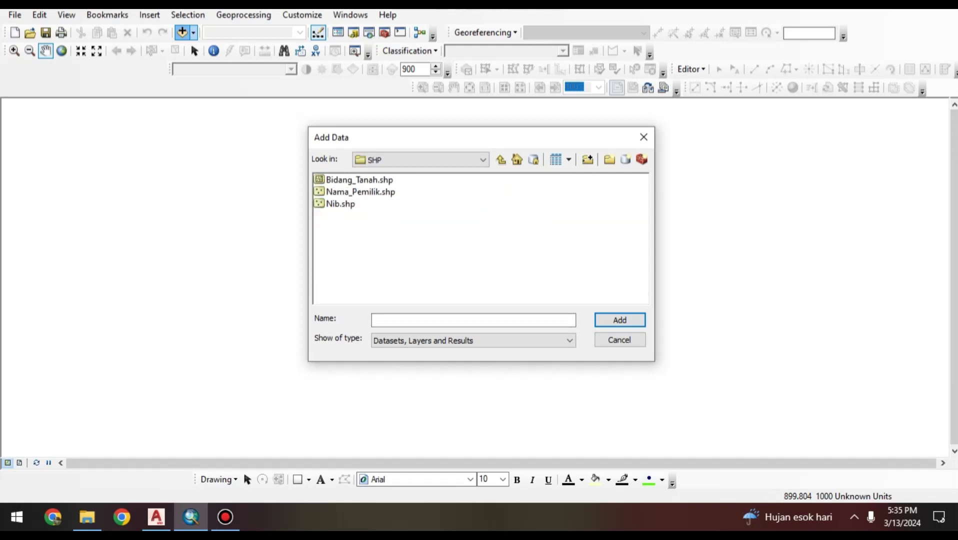
Step: Add the Bidang_Tanah, Nama_Pemilik and Nib shapefiles to the map together
click(340, 204)
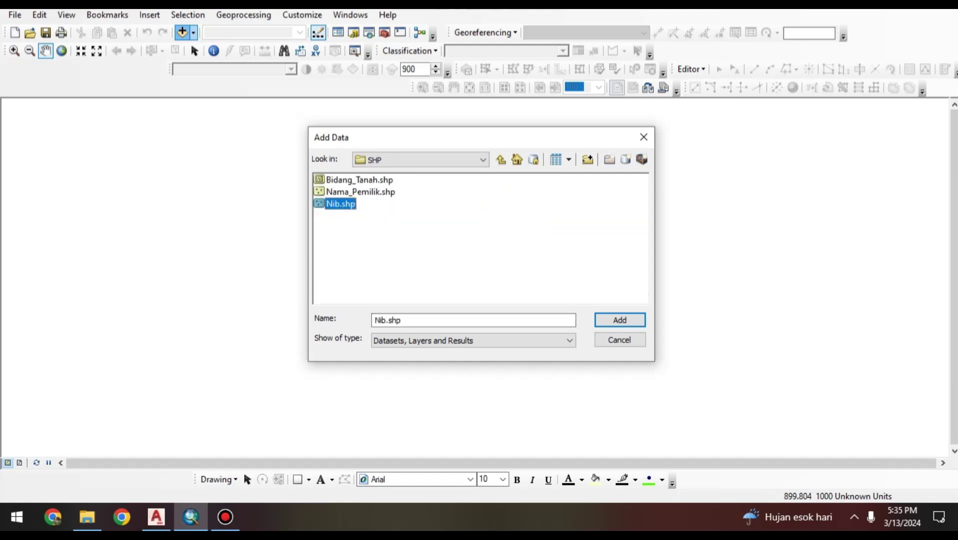
click(359, 180)
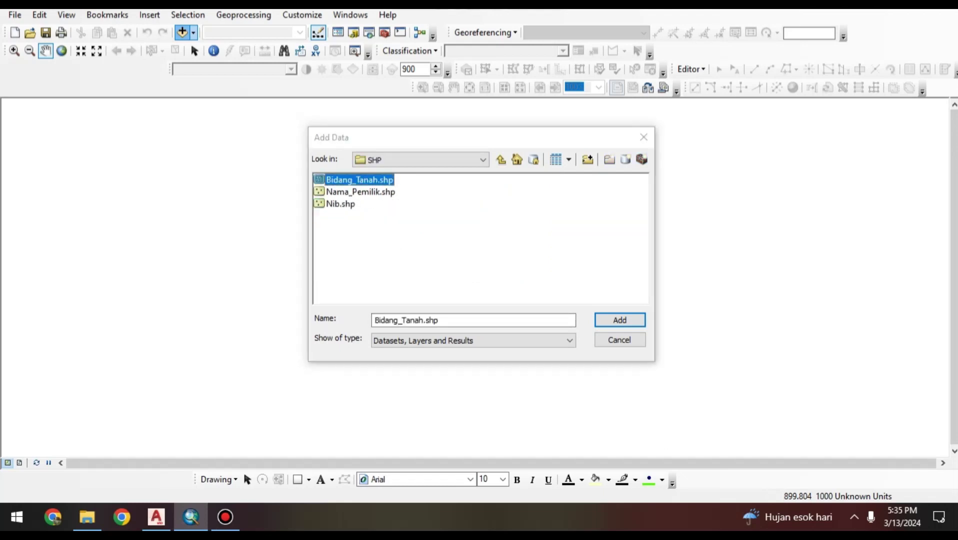
ctrl+click(361, 192)
ctrl+click(340, 204)
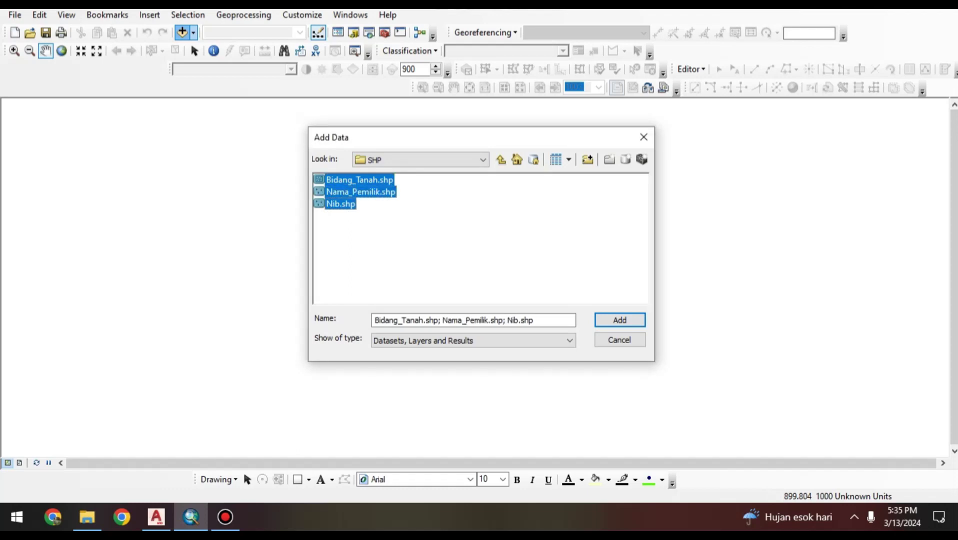
key(Return)
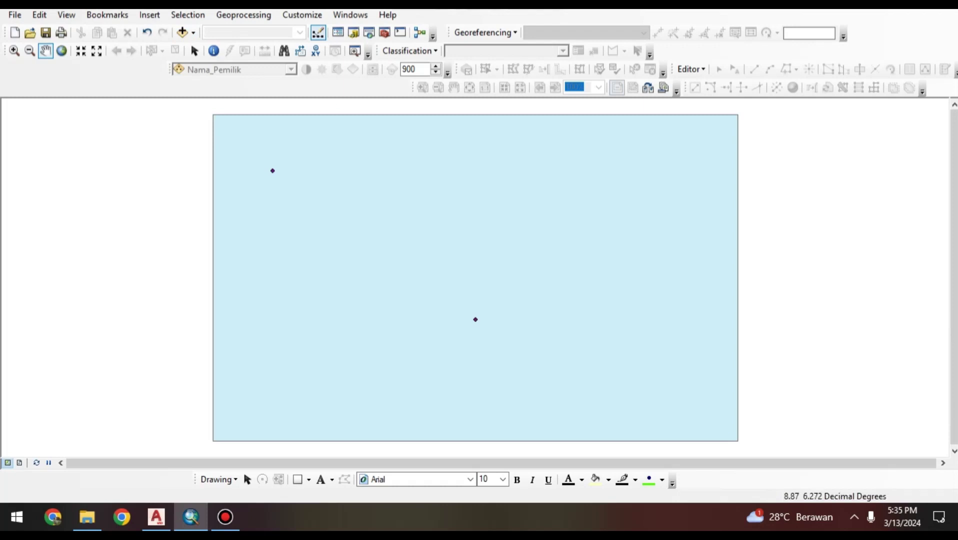
Step: Show the table of contents and select only the Nib layer
scroll(584, 303, down, 4)
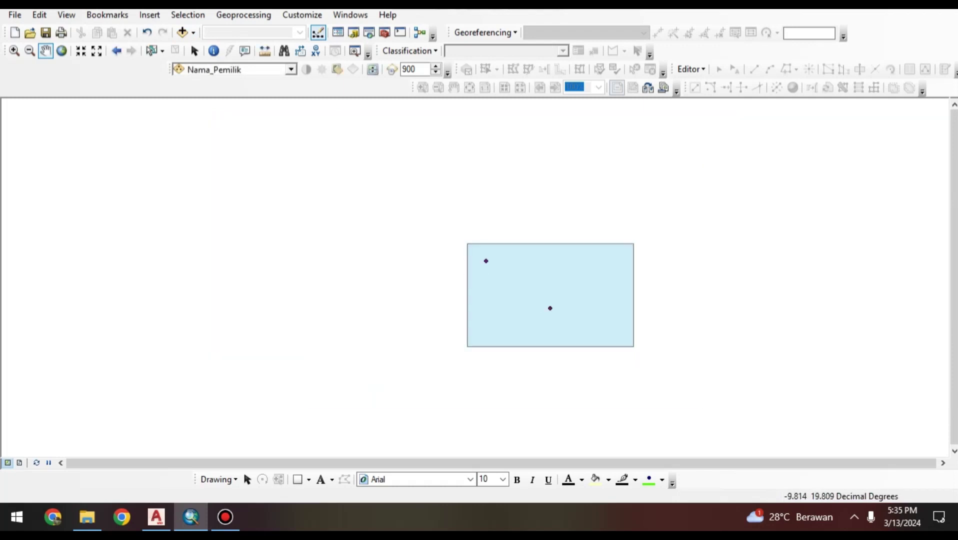
scroll(475, 270, down, 1)
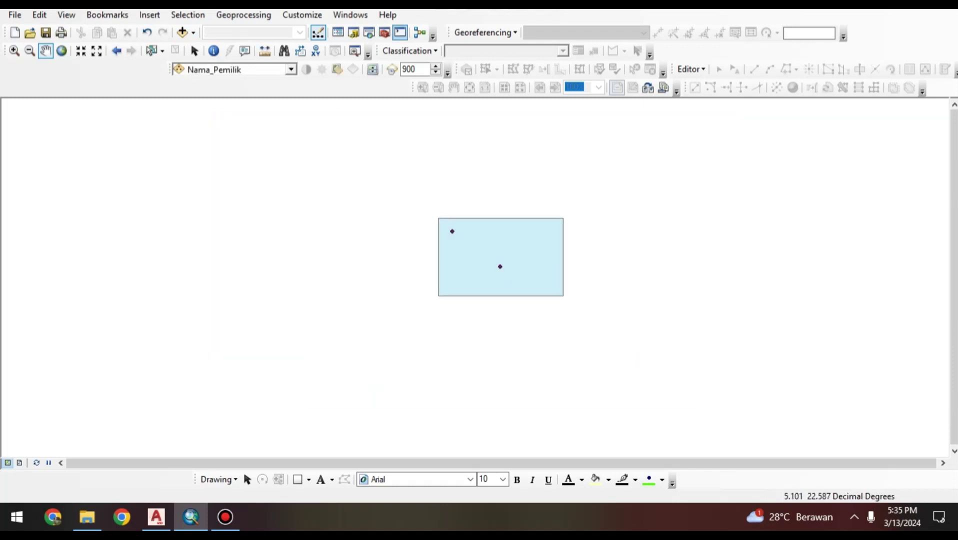
click(338, 33)
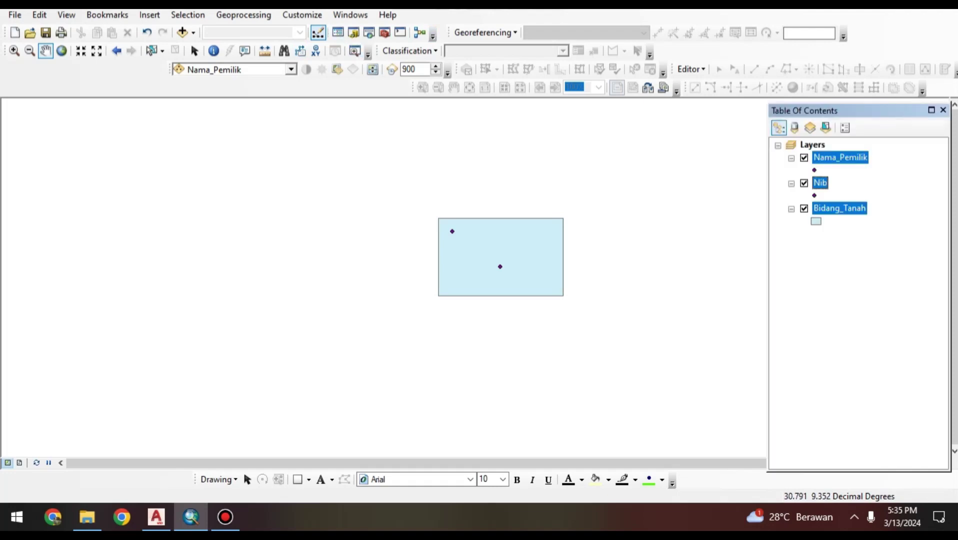
click(840, 157)
click(839, 208)
right_click(839, 208)
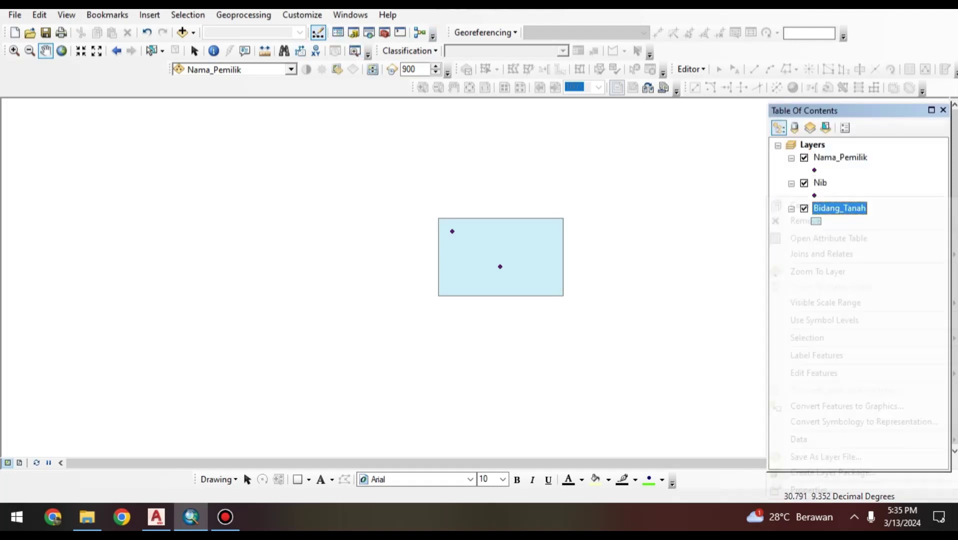
click(819, 183)
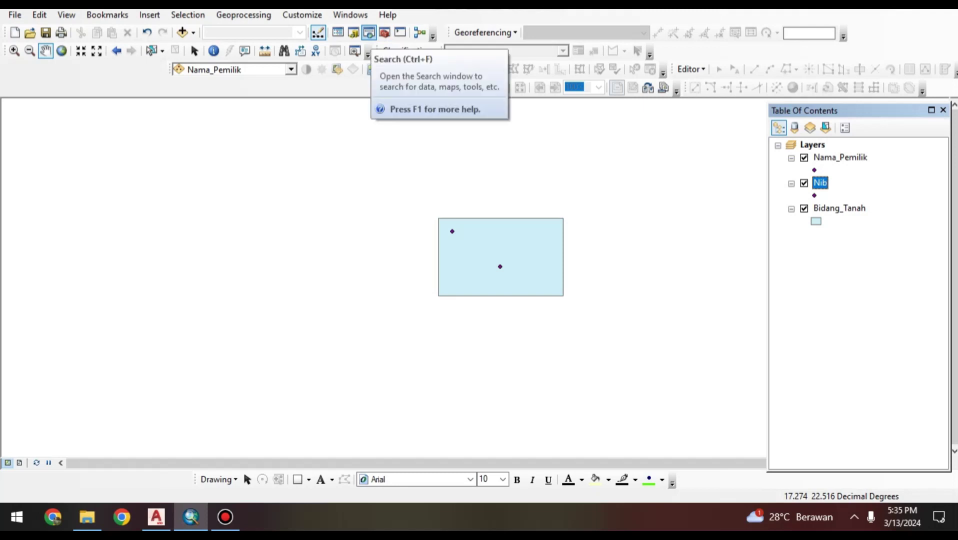
Step: Search for "spatial join" and open the Spatial Join (Analysis) tool
click(369, 32)
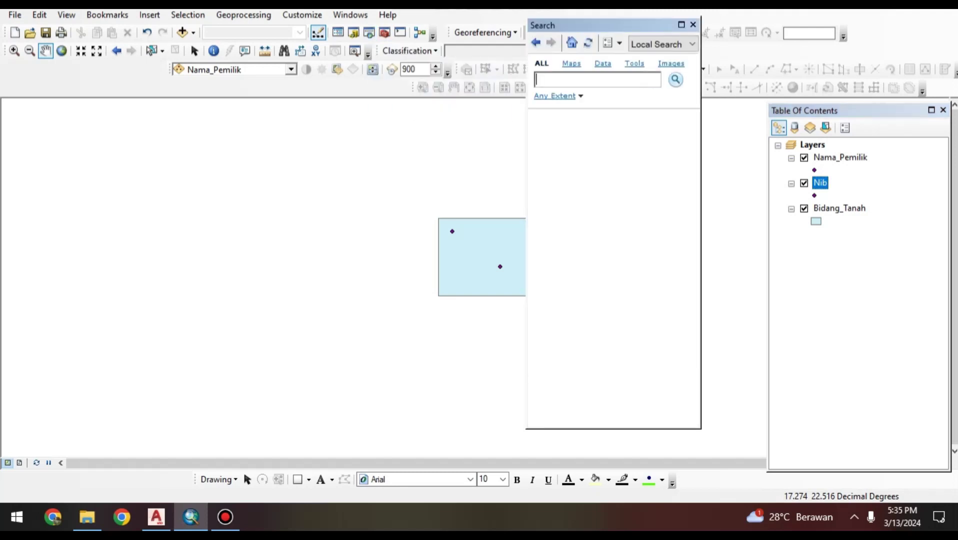
drag(706, 58, 685, 15)
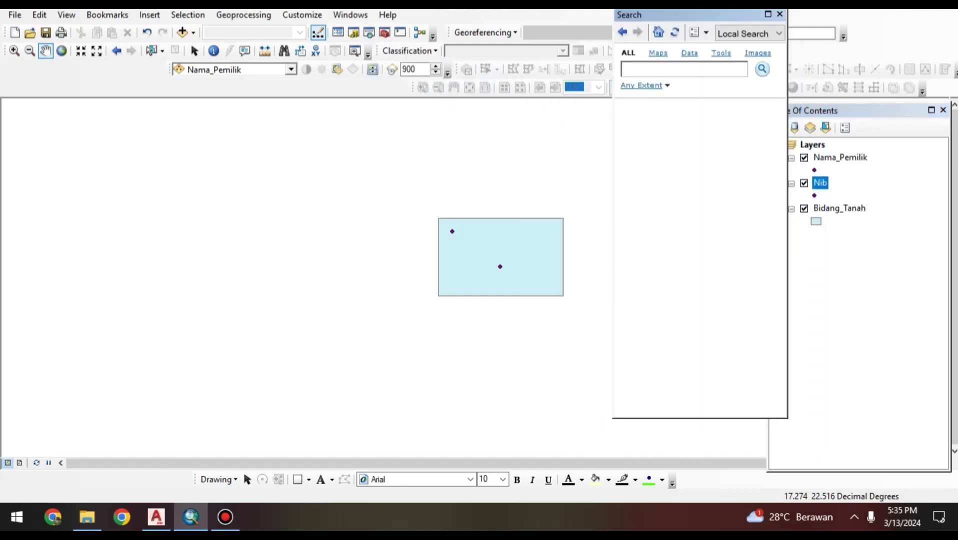
text(spatial join)
key(Return)
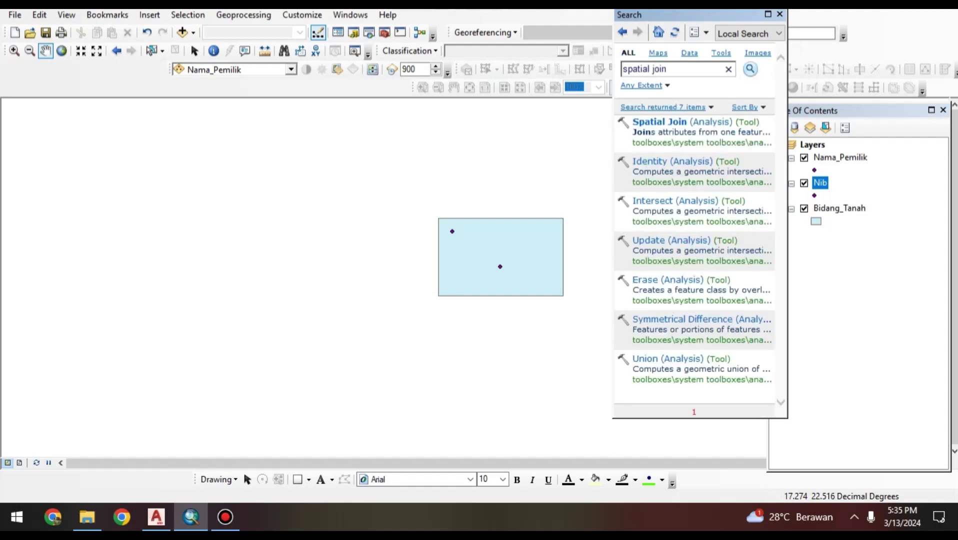
drag(690, 15, 661, 27)
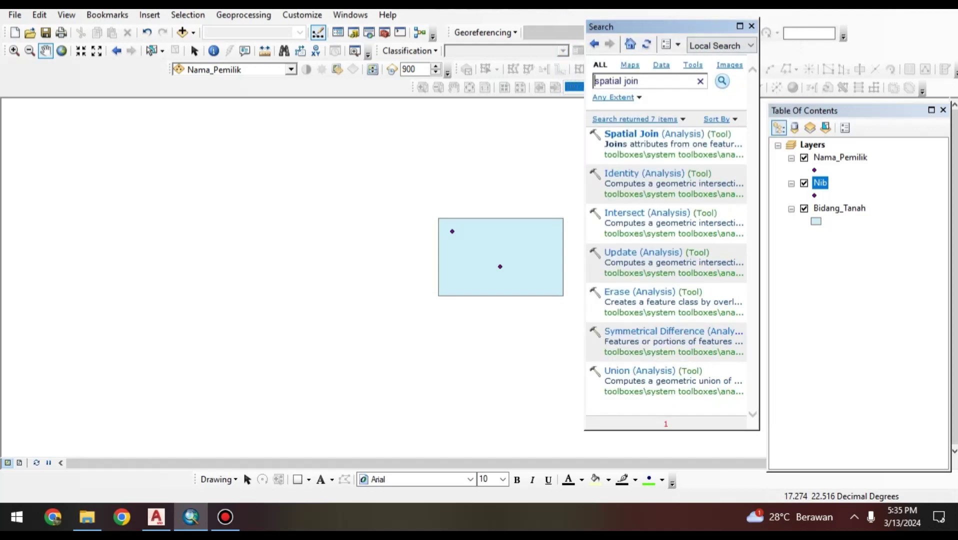
click(631, 134)
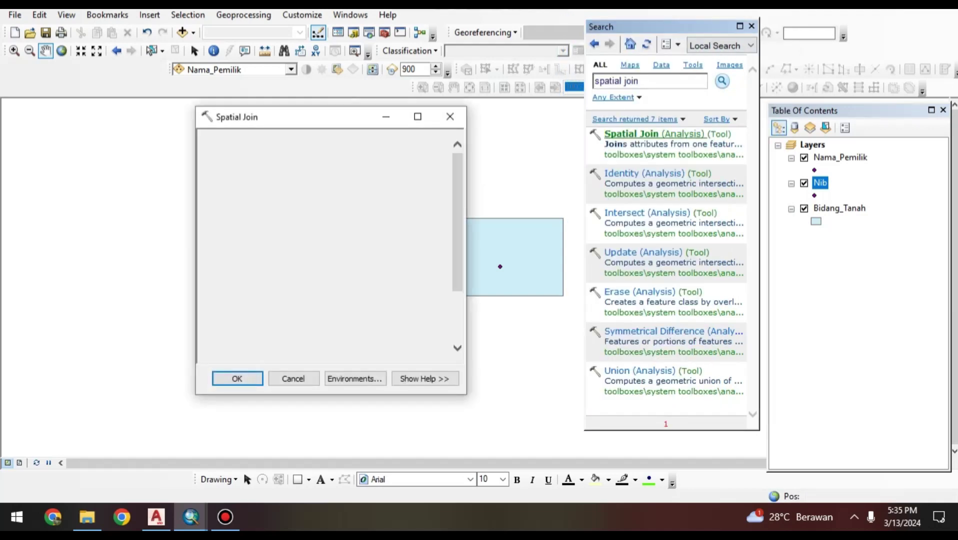
Step: Run Spatial Join with Bidang_Tanah as target features and Nama_Pemilik as join features, keeping the default output
click(412, 157)
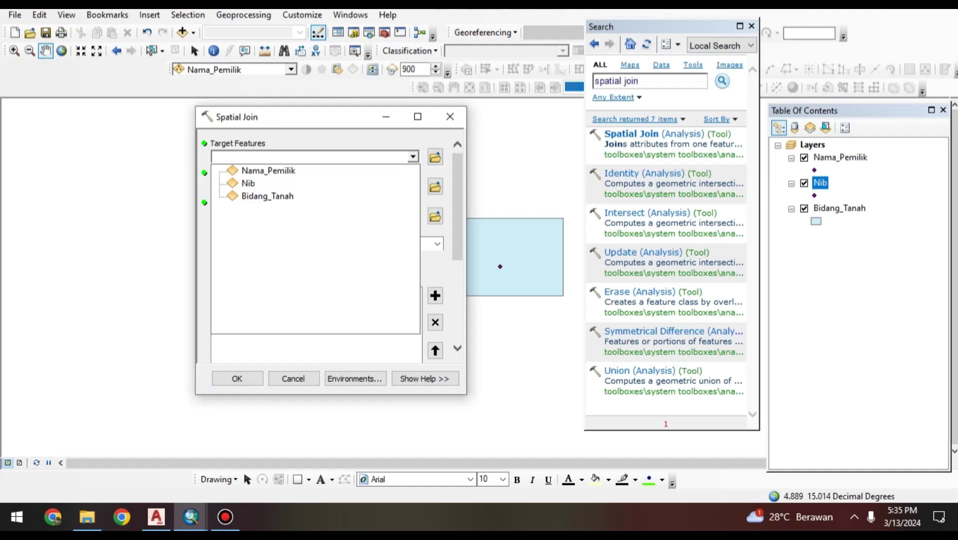
click(450, 117)
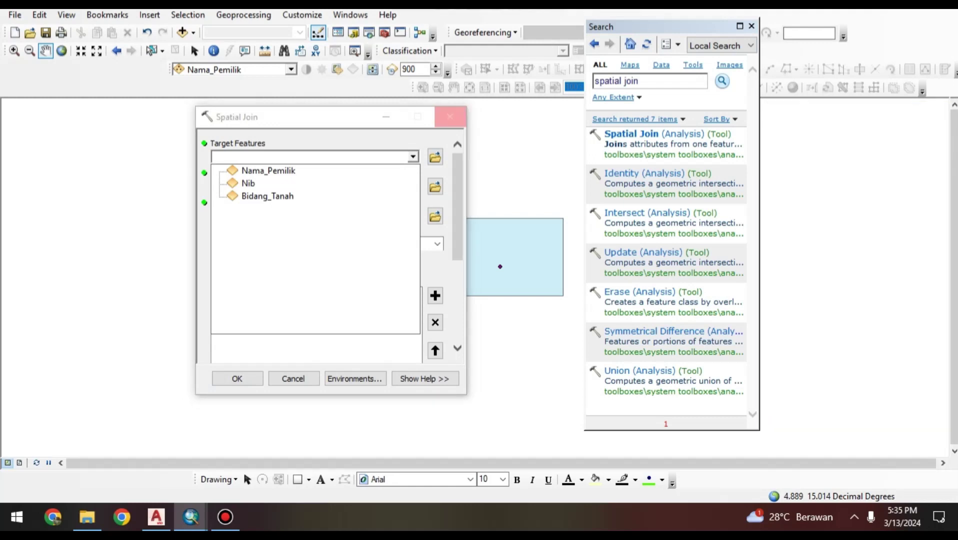
click(268, 196)
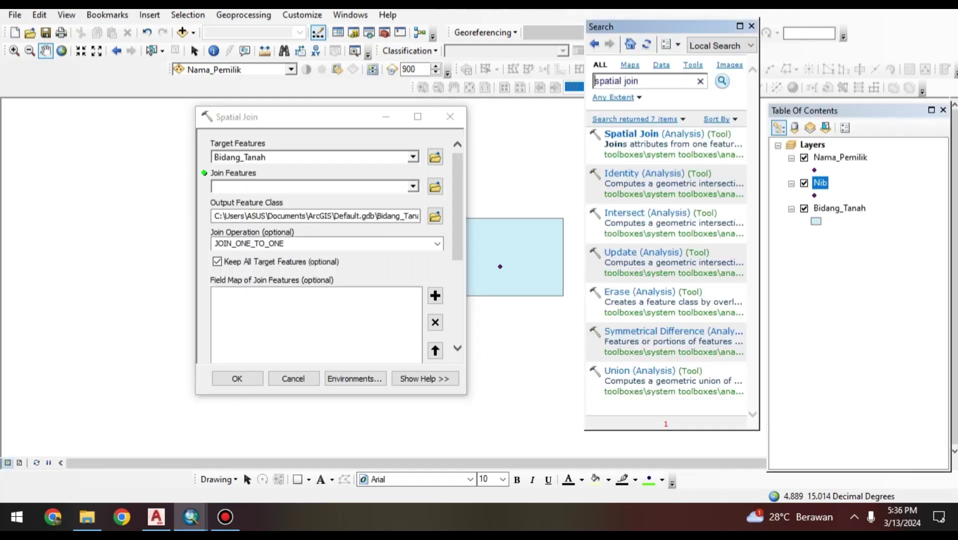
click(413, 187)
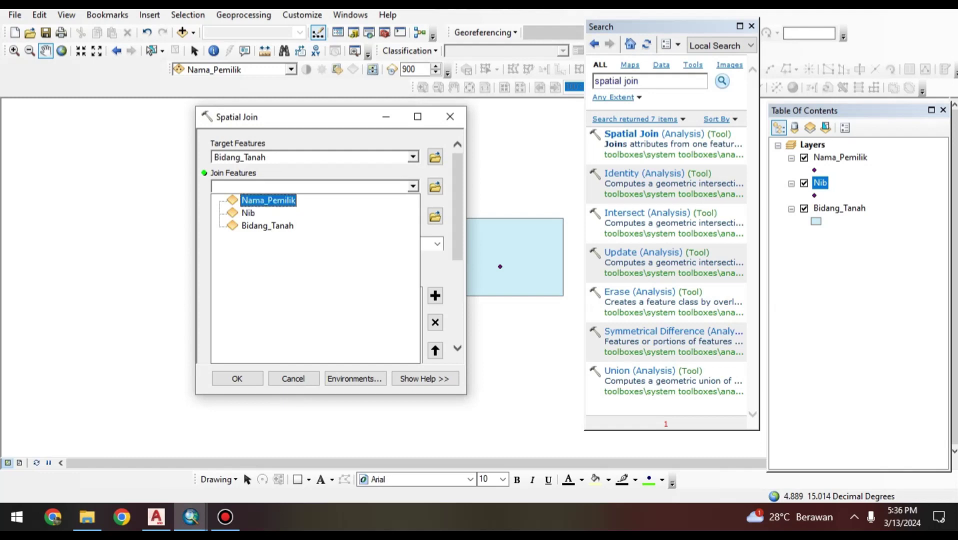
click(268, 201)
click(238, 378)
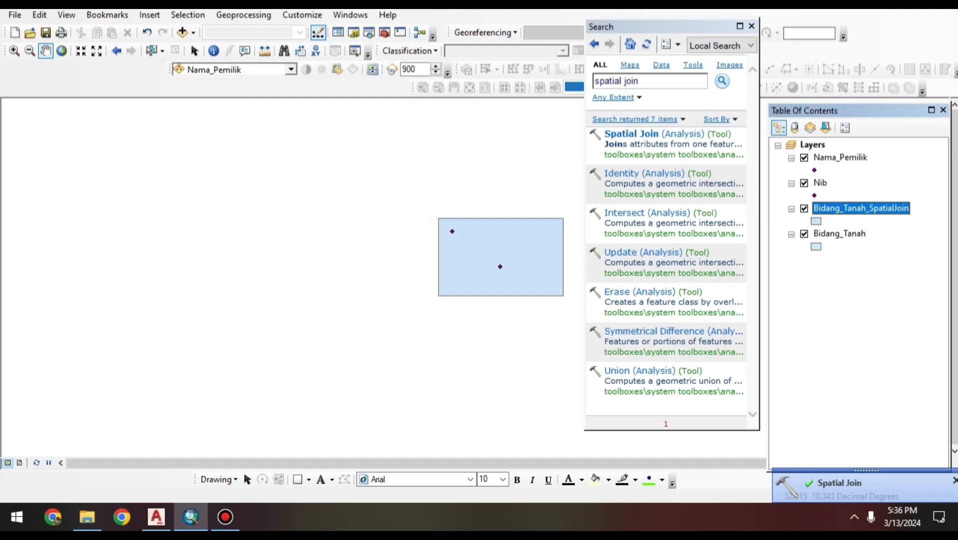
Step: Start a second Spatial Join with Bidang_Tanah_SpatialJoin as target features and Nib as join features
click(654, 134)
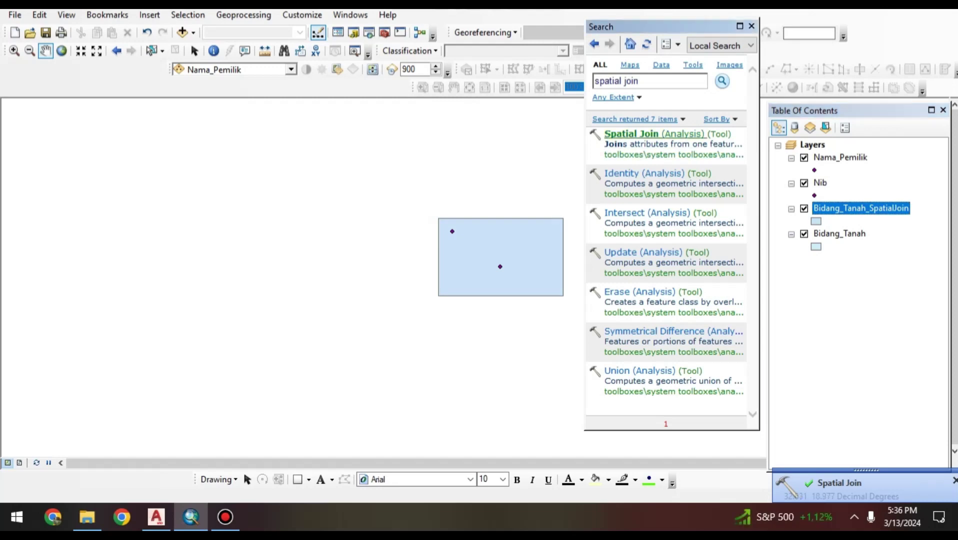
click(412, 157)
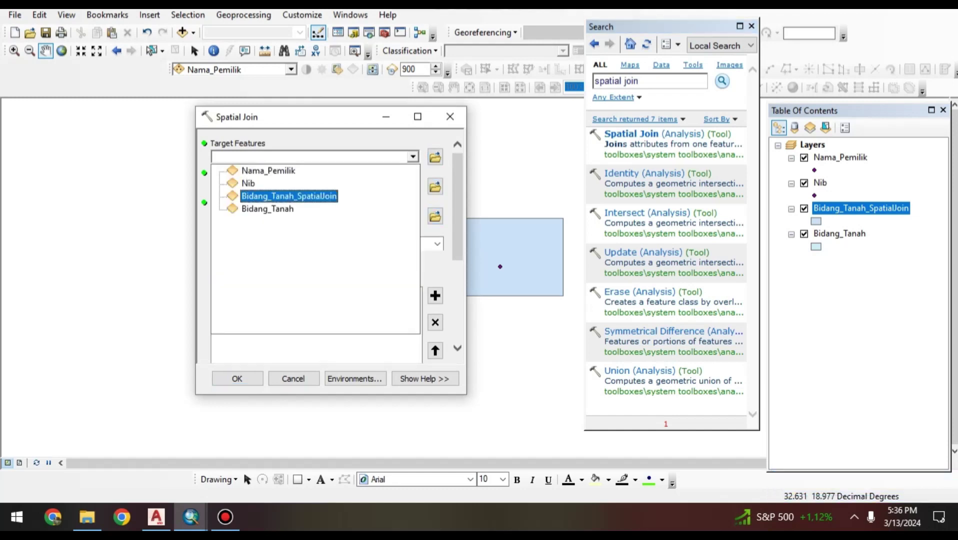
click(289, 197)
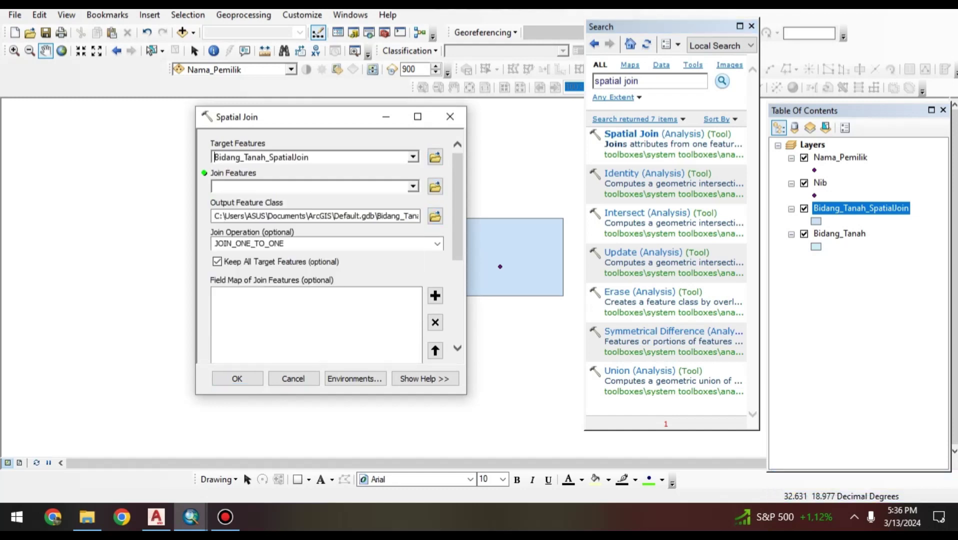
click(413, 187)
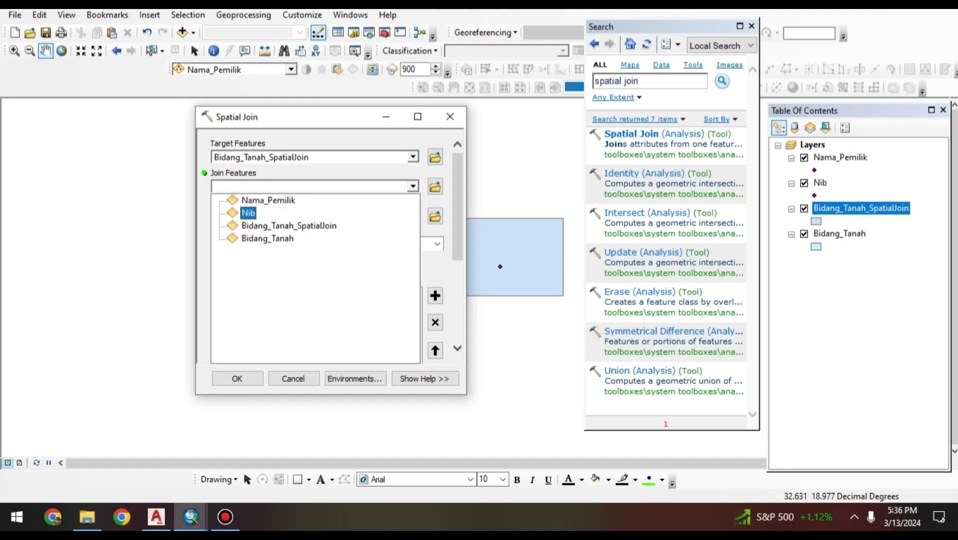
click(249, 212)
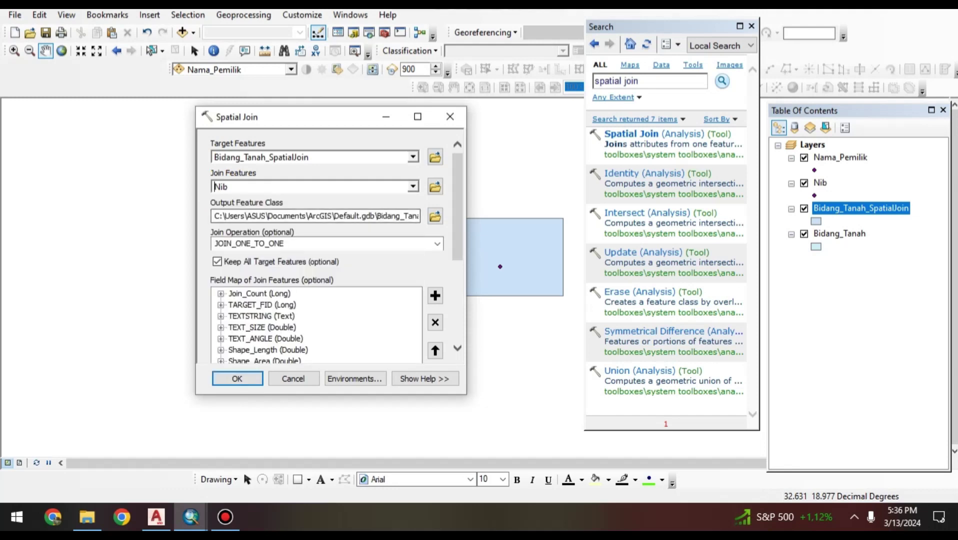
Step: Set the output feature class to Join_atribut in the SHP folder on drive F
click(434, 216)
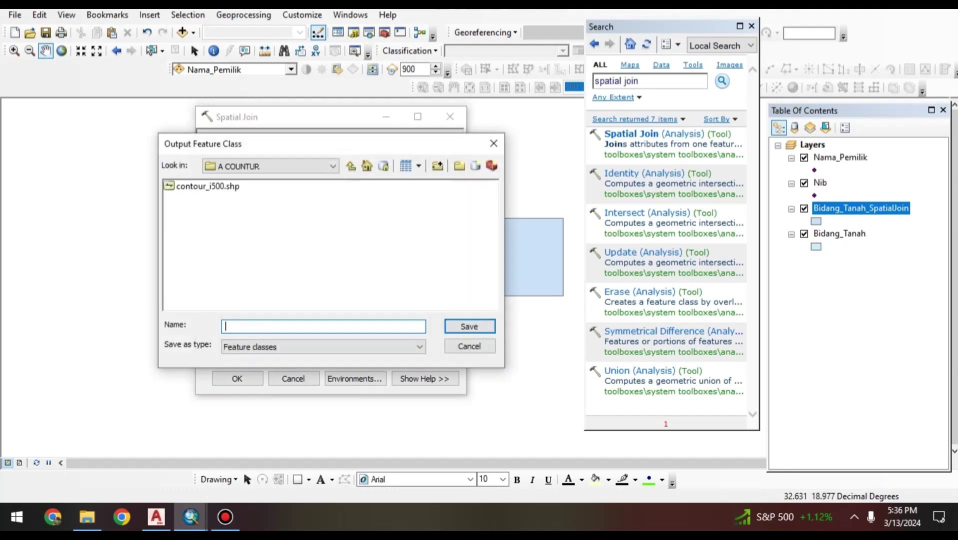
click(280, 166)
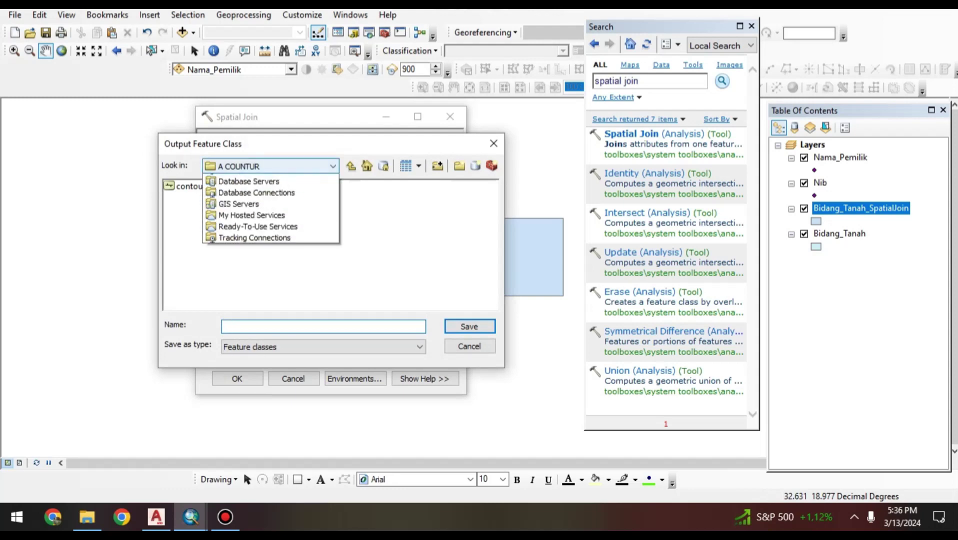
click(255, 236)
click(280, 166)
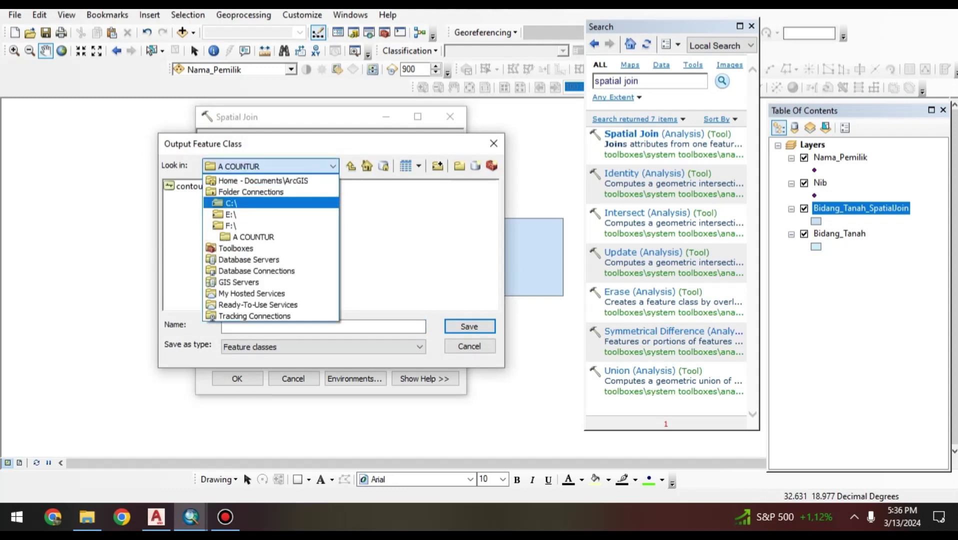
click(235, 225)
drag(198, 304, 268, 304)
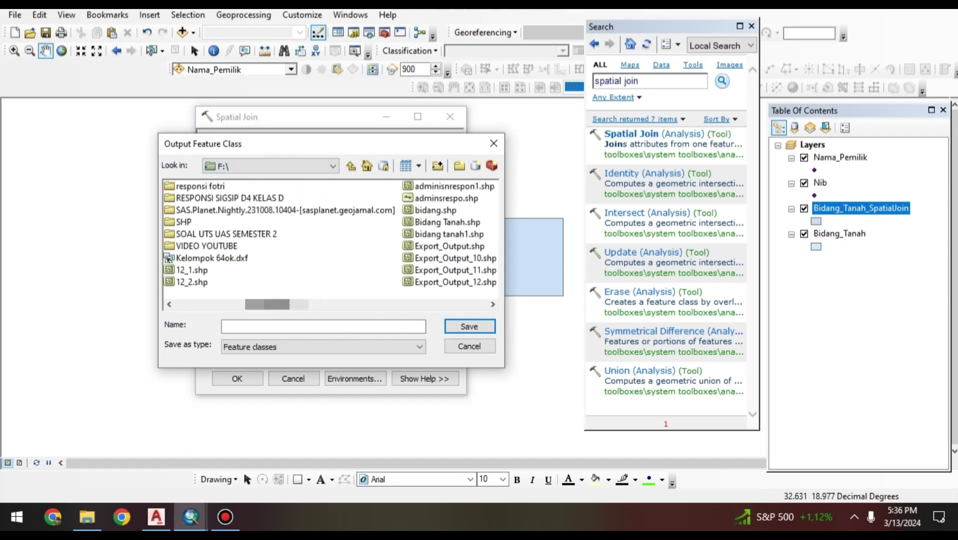
double_click(183, 221)
click(226, 326)
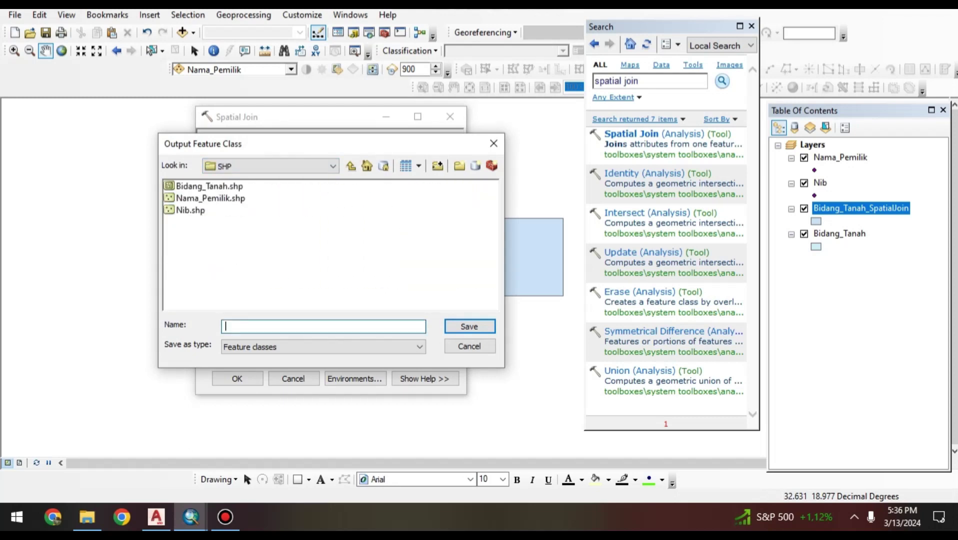
text(Join_atribut)
key(Return)
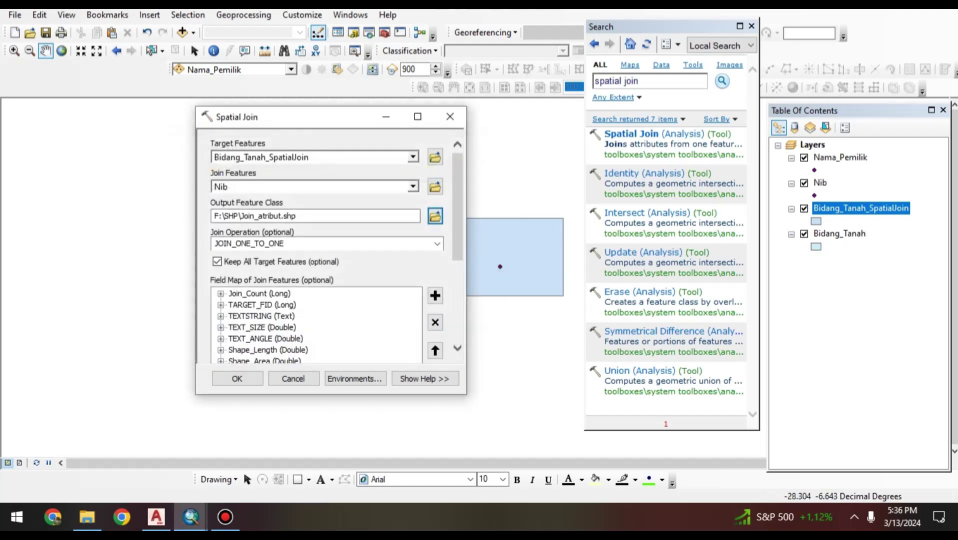
Step: Run the second spatial join and hide every layer except Join_atribut
key(Return)
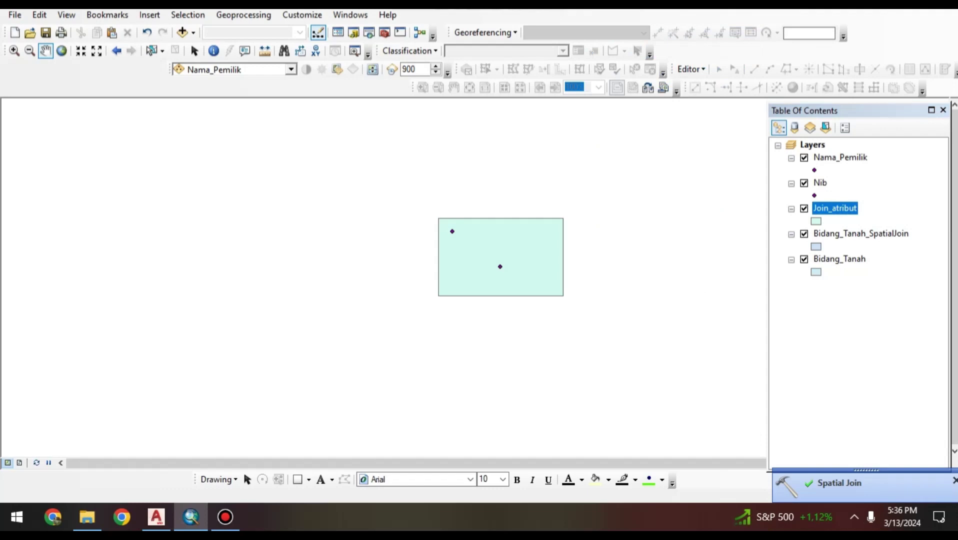
click(860, 233)
click(804, 259)
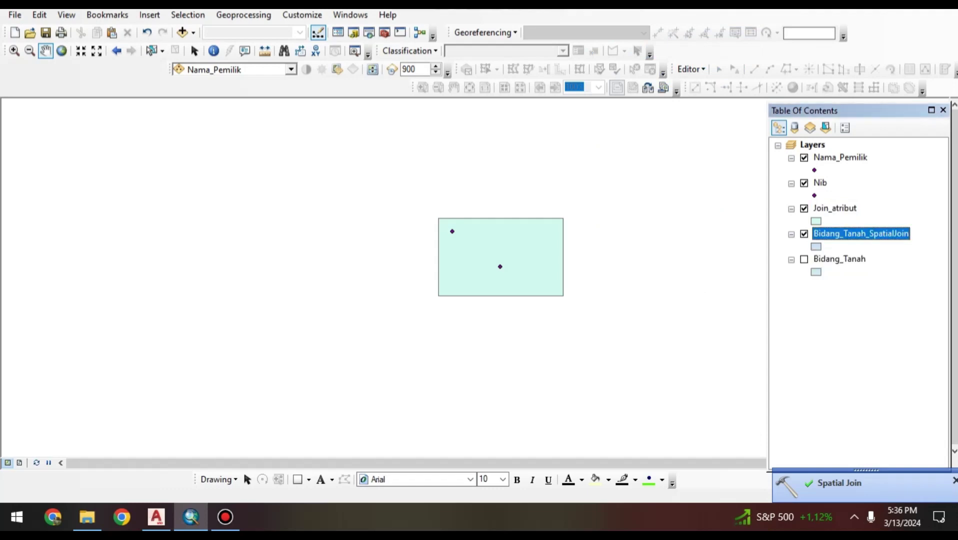
click(804, 208)
click(804, 234)
click(804, 183)
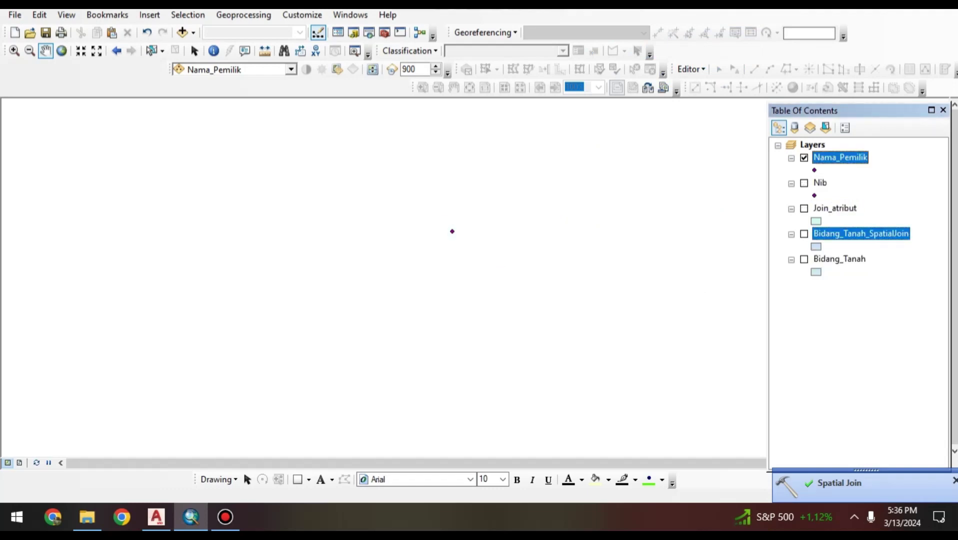
click(804, 157)
click(834, 208)
click(803, 208)
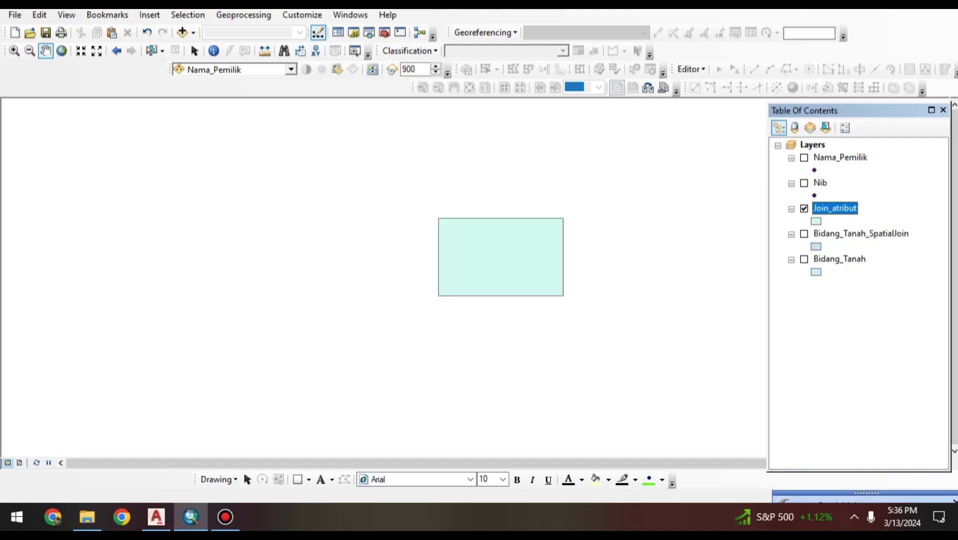
Step: Examine the Join_atribut attribute table for the joined owner name and NIB text fields
right_click(834, 208)
click(829, 238)
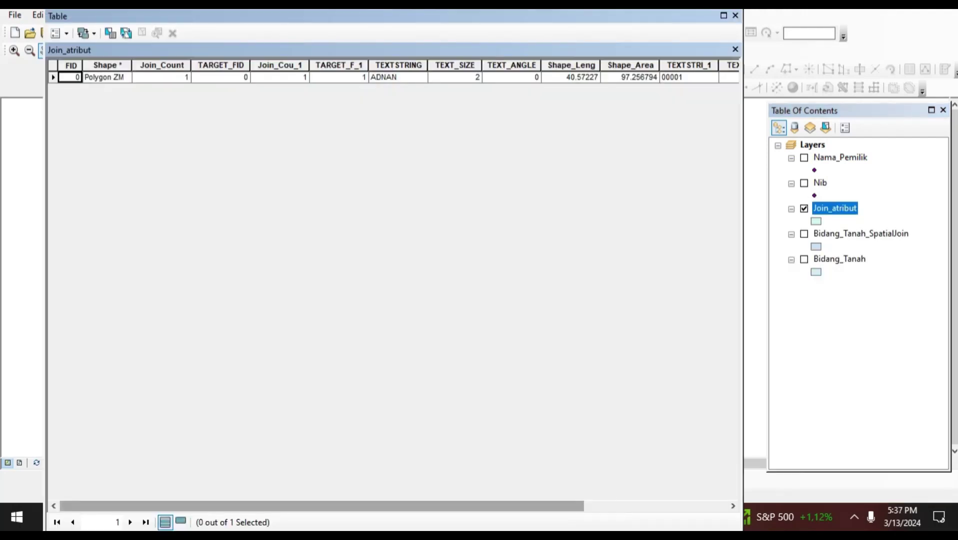
drag(400, 506, 543, 506)
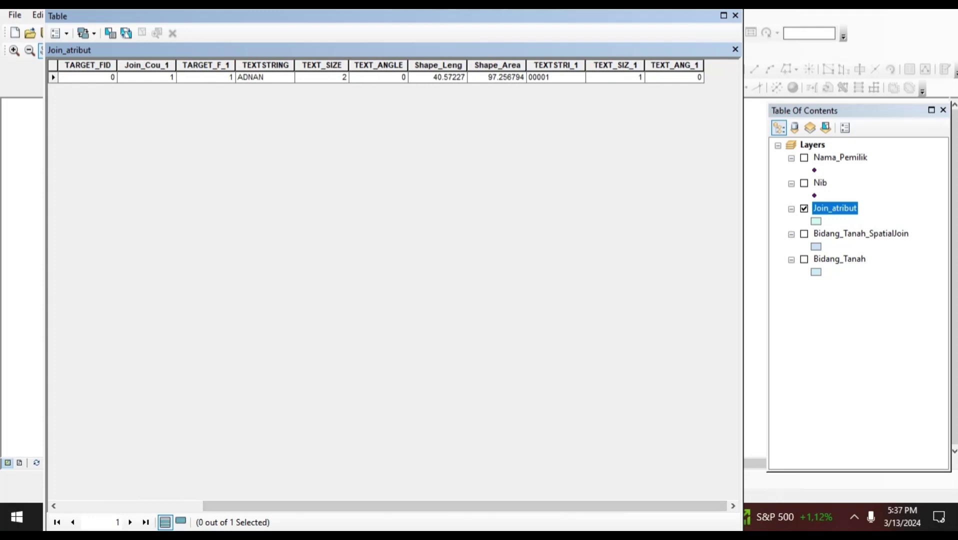
drag(465, 506, 321, 506)
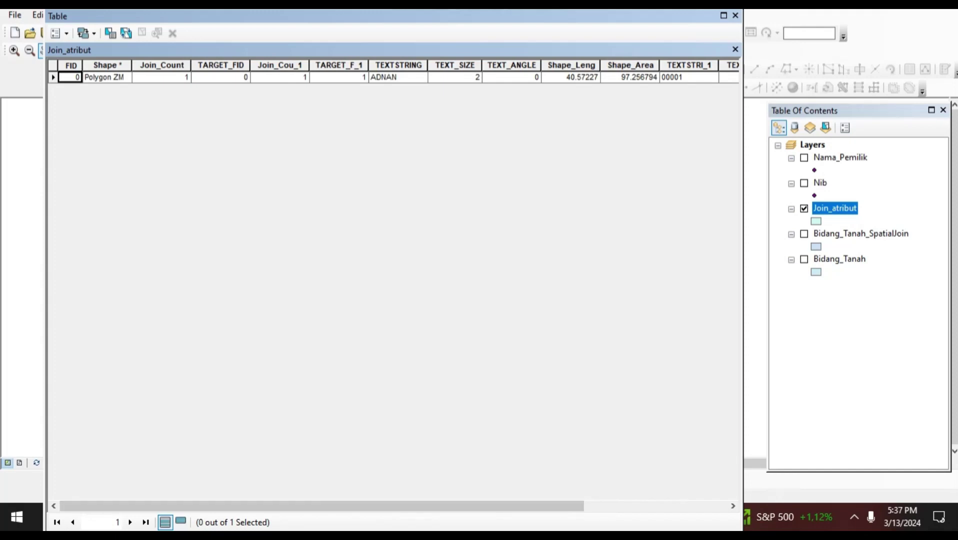
click(689, 65)
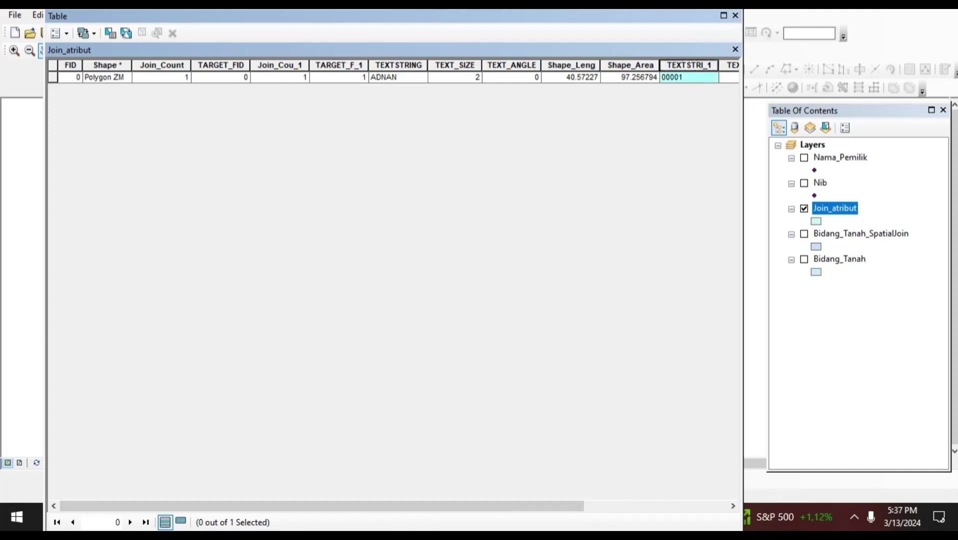
click(735, 16)
right_click(834, 208)
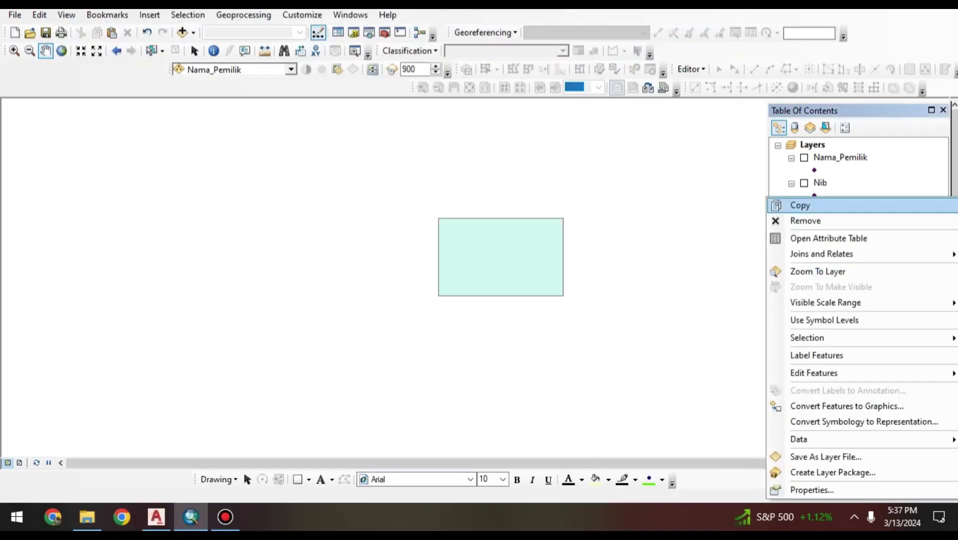
click(845, 237)
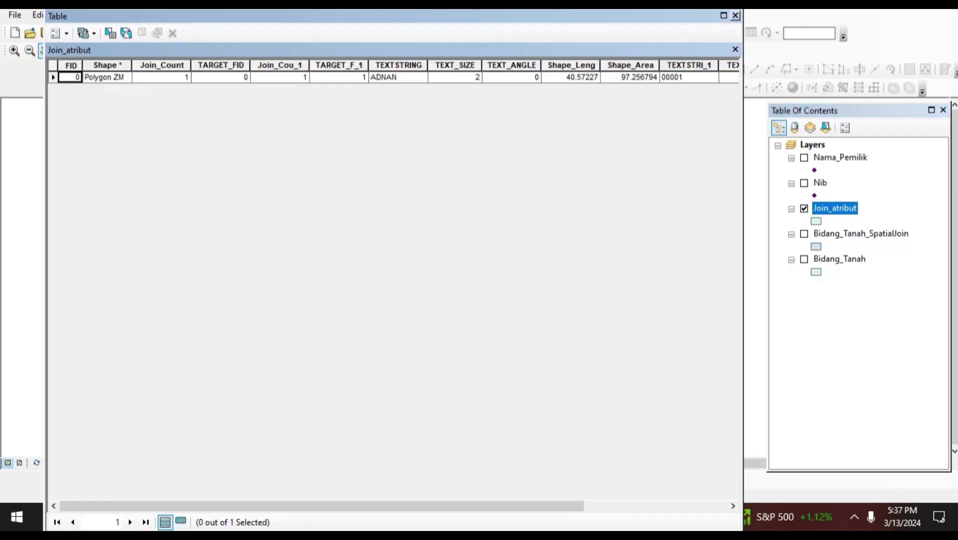
click(734, 15)
right_click(835, 208)
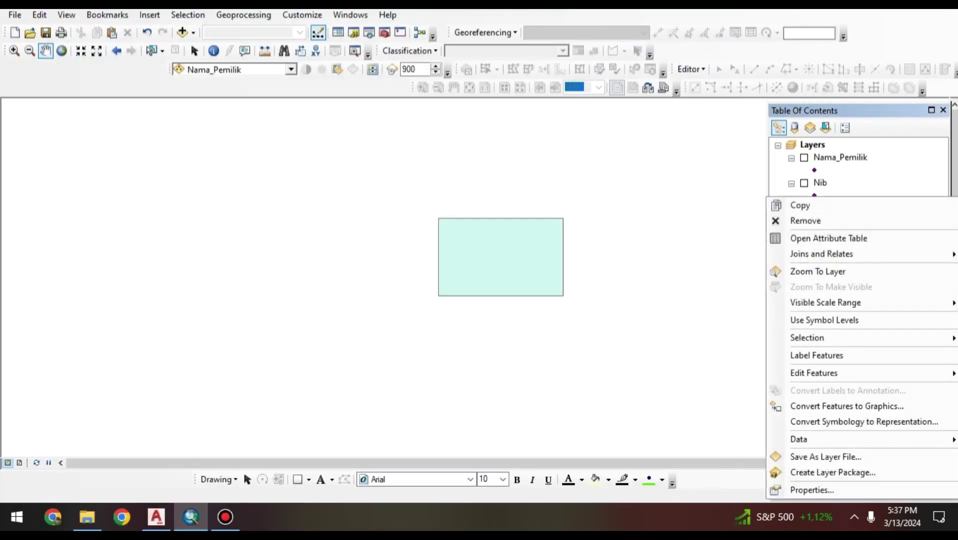
click(812, 491)
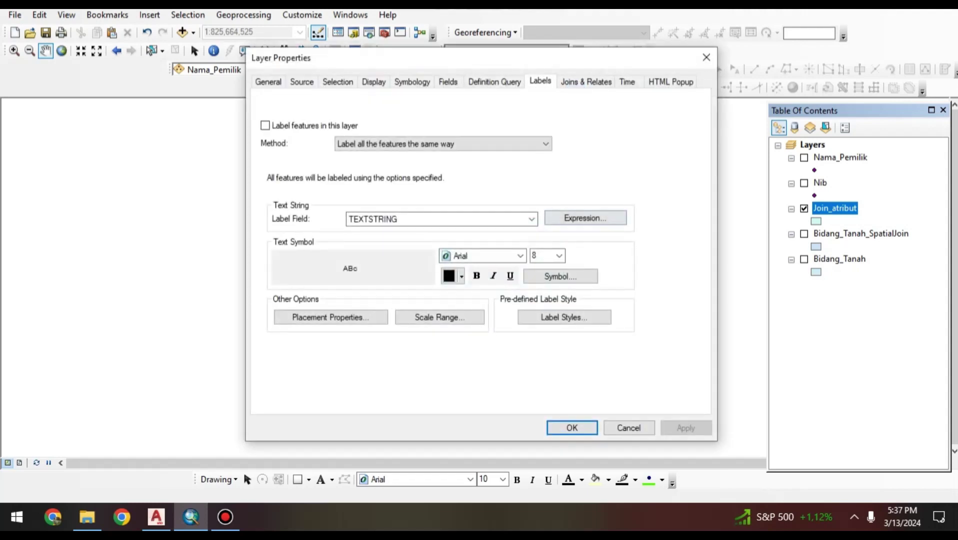
click(532, 218)
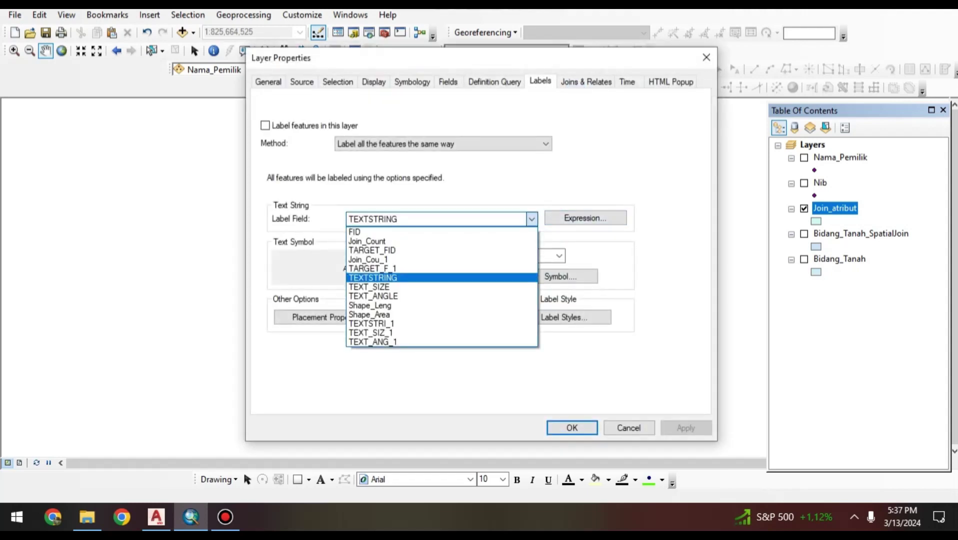
click(532, 219)
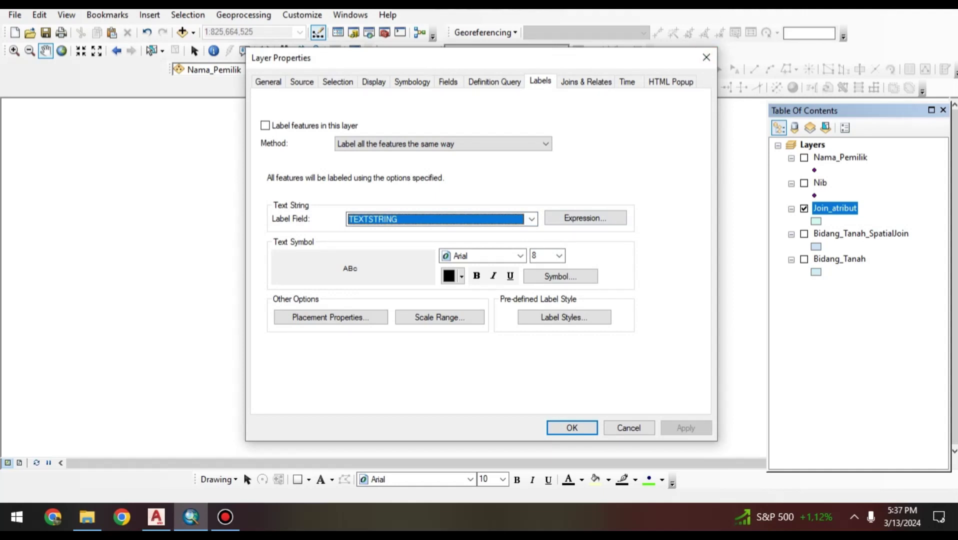
drag(575, 57, 468, 84)
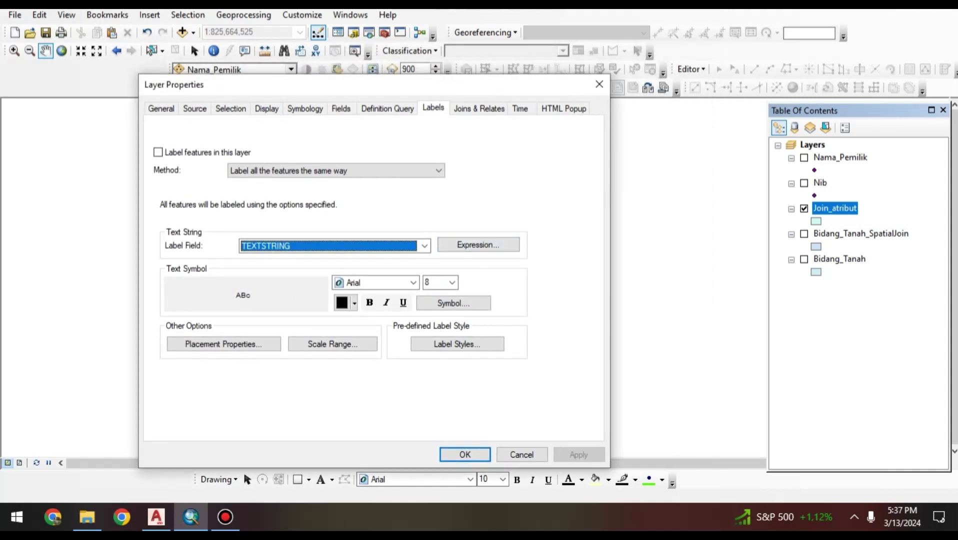
click(158, 153)
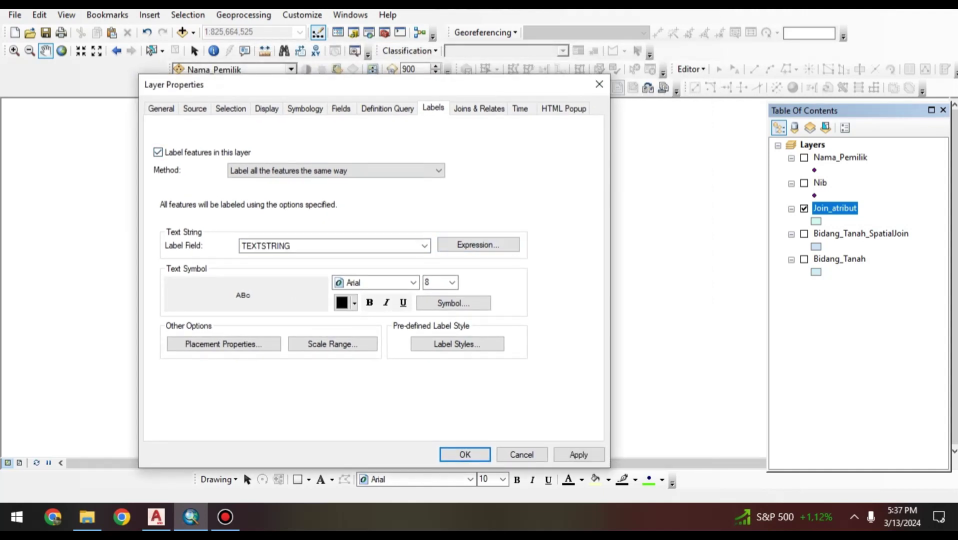
click(599, 85)
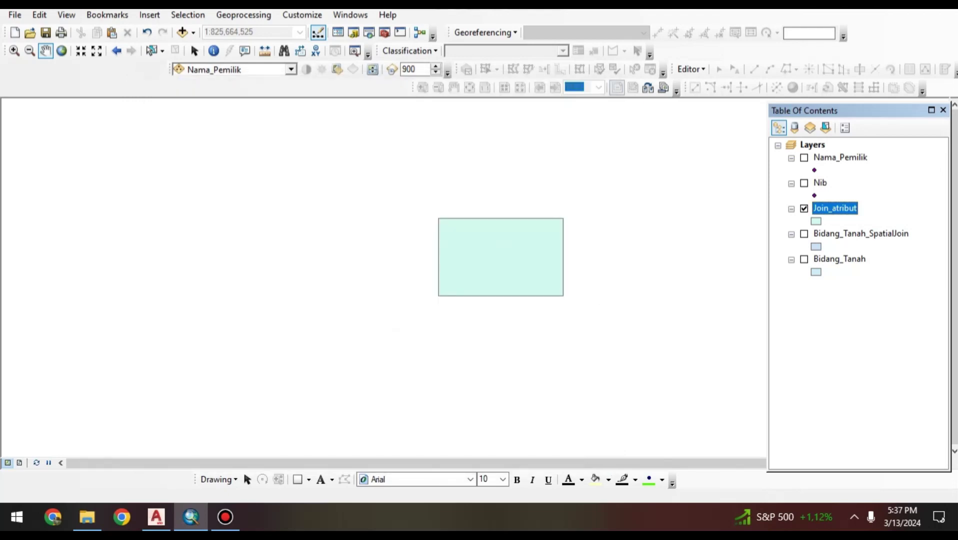
Step: Check the Join_atribut attribute table again for the names of the two text fields needed for labelling
right_click(834, 209)
click(829, 238)
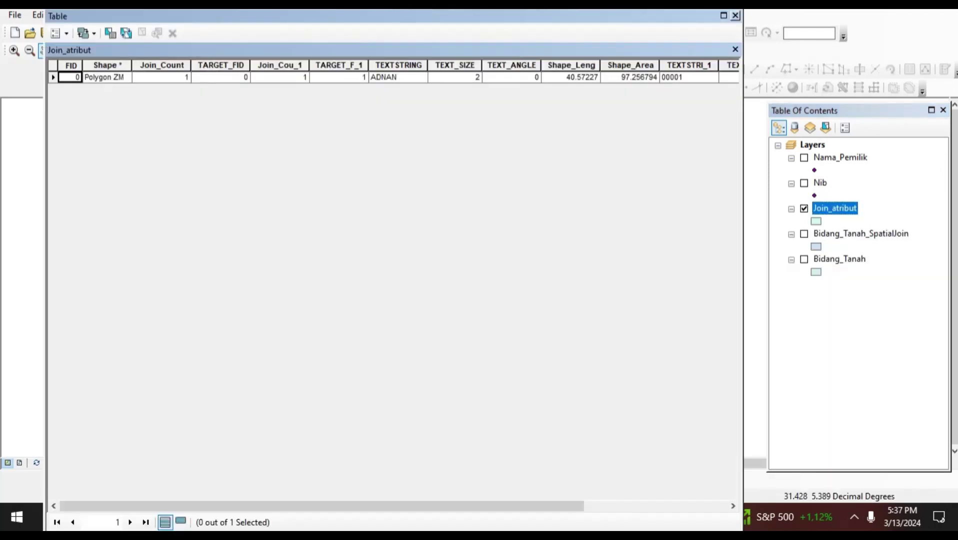
drag(320, 506, 347, 506)
click(736, 15)
Step: Open the label expression of the Join_atribut layer, set its parser to Python and build [TEXTSTRING] + [TEXTSTRI_1]
right_click(835, 208)
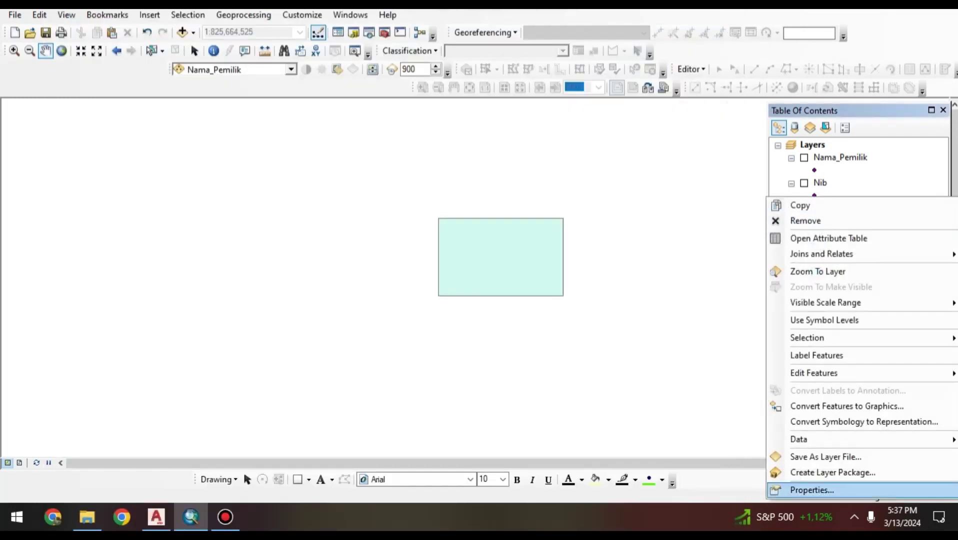
click(820, 491)
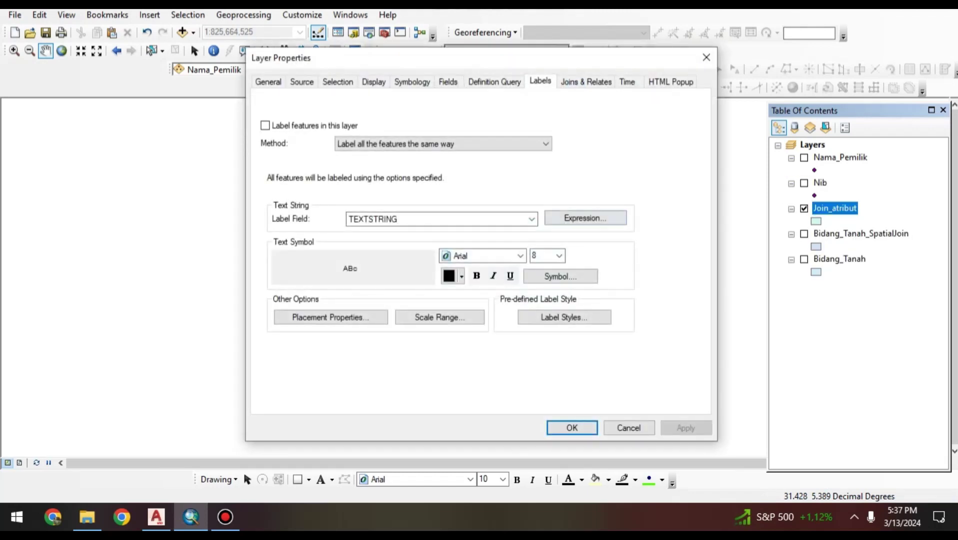
click(585, 218)
click(392, 269)
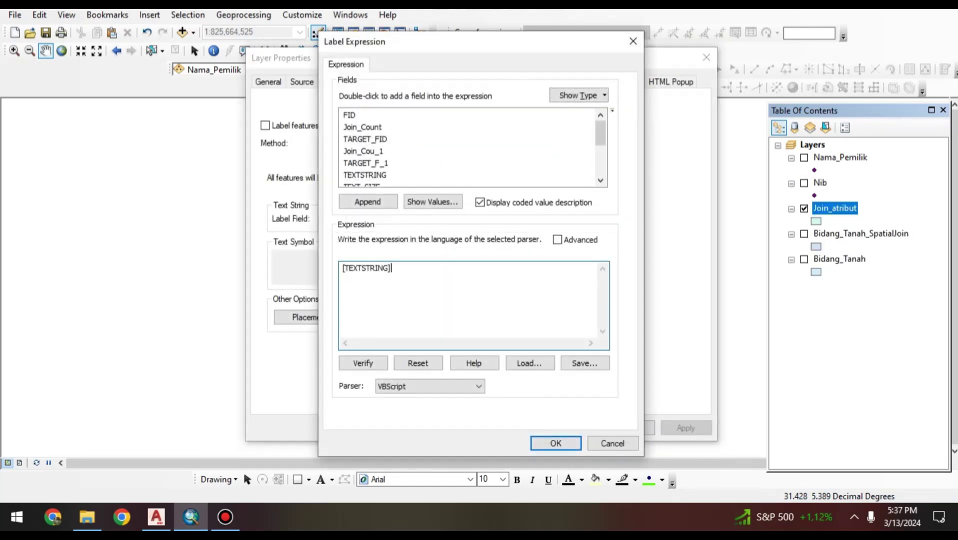
click(429, 386)
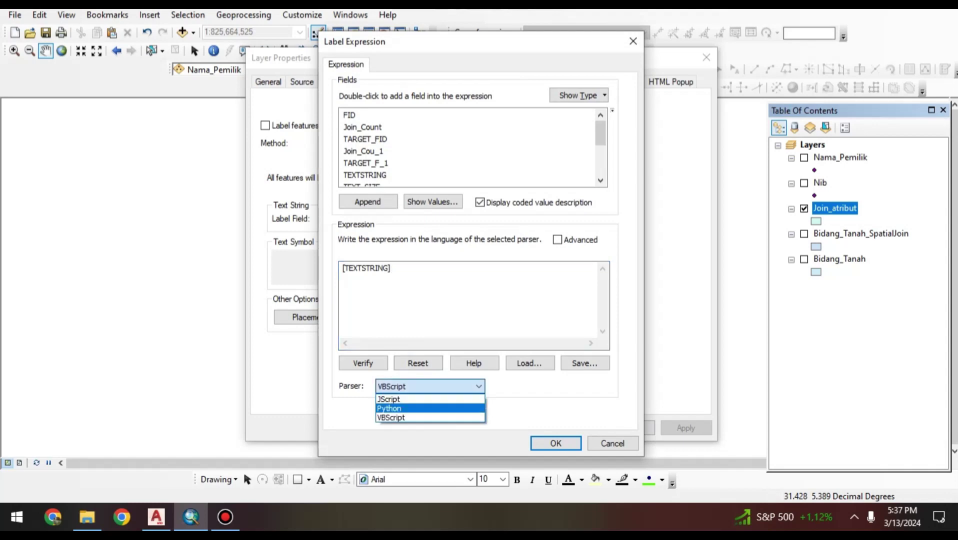
click(430, 409)
click(392, 268)
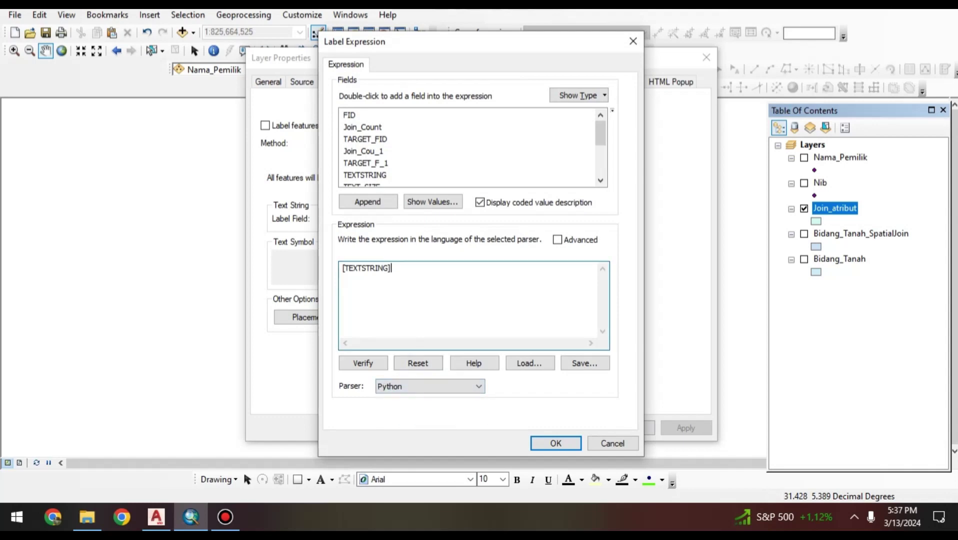
text(+)
scroll(470, 147, down, 2)
scroll(470, 148, down, 1)
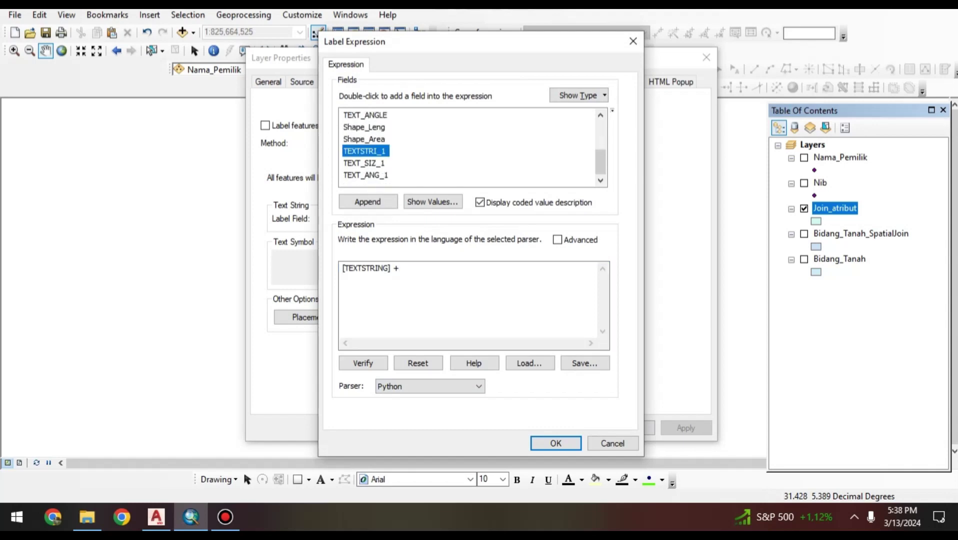
double_click(364, 151)
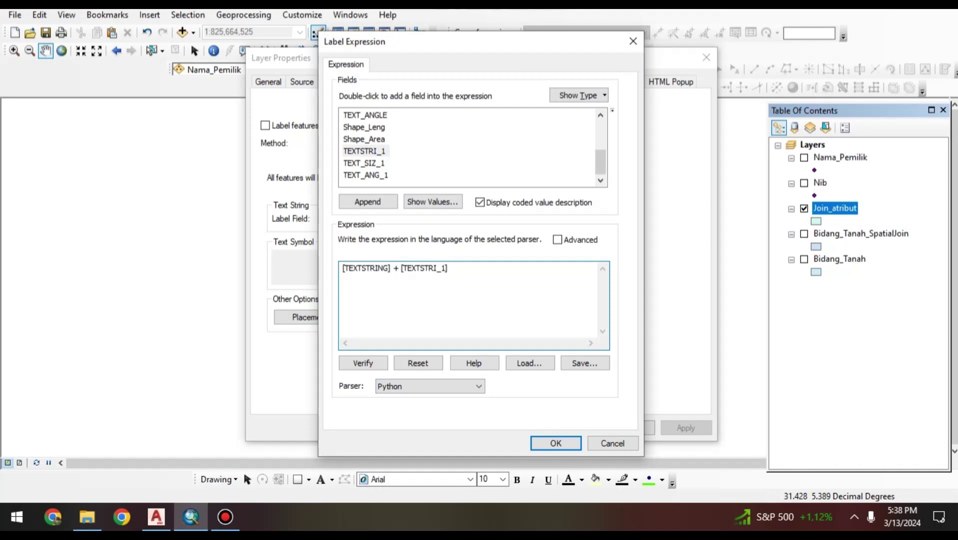
Step: Insert a line break between the two fields so the expression reads [TEXTSTRING] +'\n'+ [TEXTSTRI_1], and apply it to the layer
key(BackSpace)
key(BackSpace)
text(=)
key(BackSpace)
text(+'\n\' +)
click(555, 443)
click(591, 321)
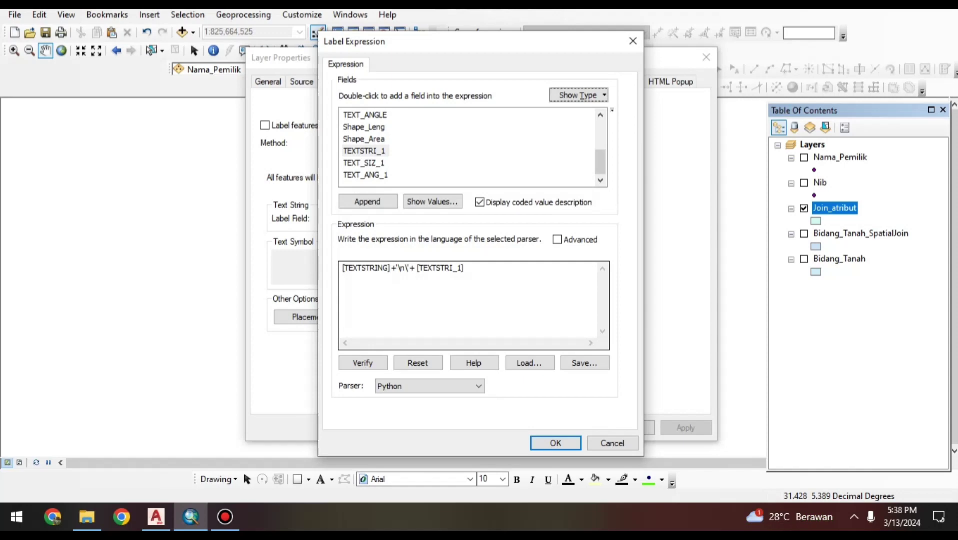
click(407, 268)
key(BackSpace)
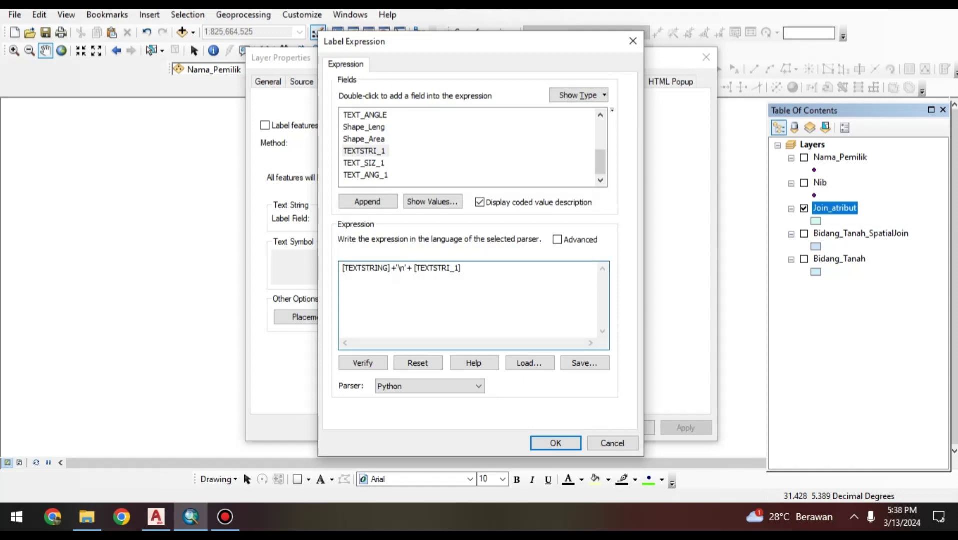
key(Return)
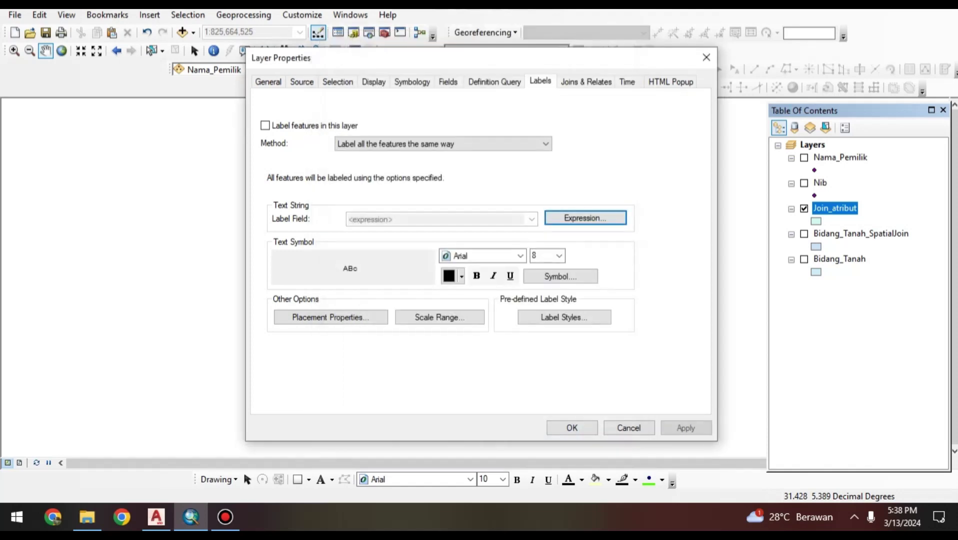
click(686, 428)
click(572, 428)
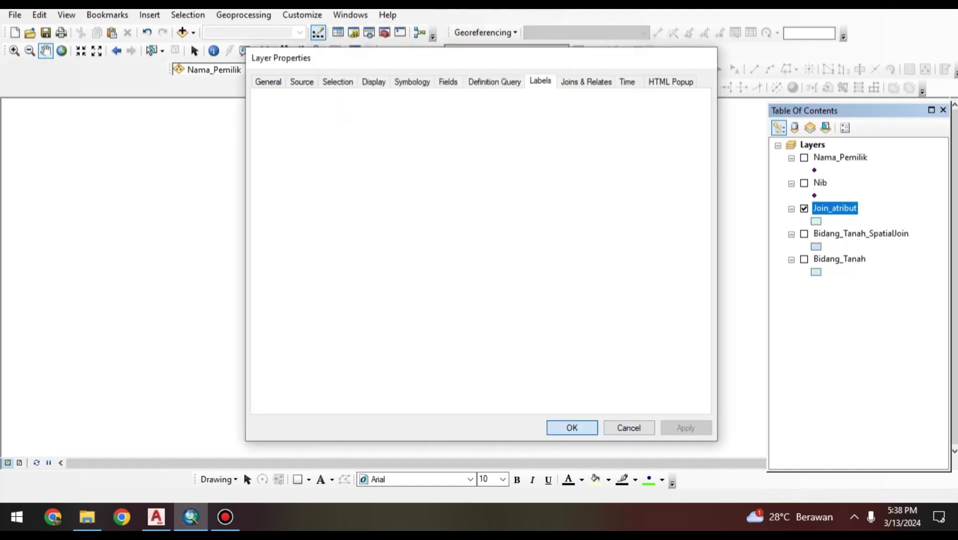
Step: Set the Join_atribut label placement to remove duplicate labels and turn on labelling of the layer's features
right_click(833, 208)
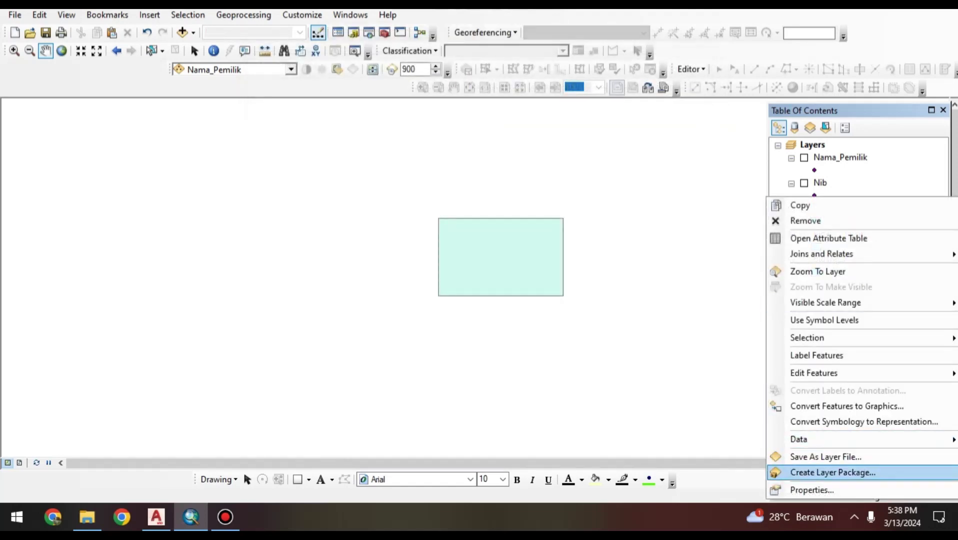
click(832, 471)
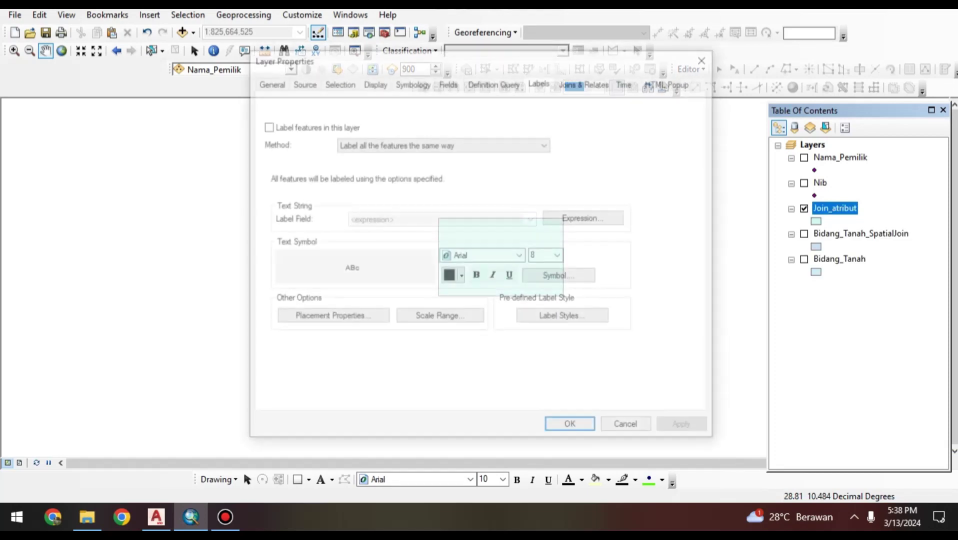
click(331, 317)
click(358, 324)
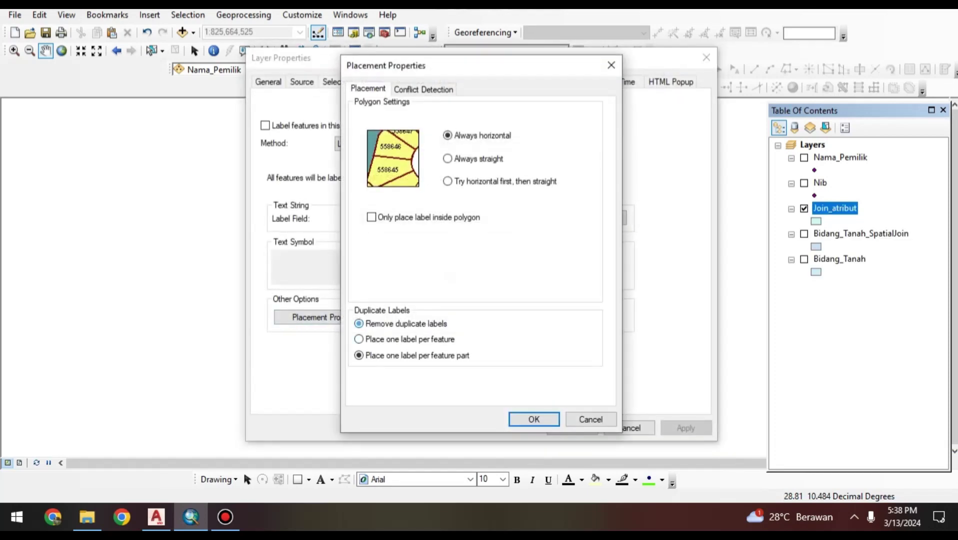
click(534, 419)
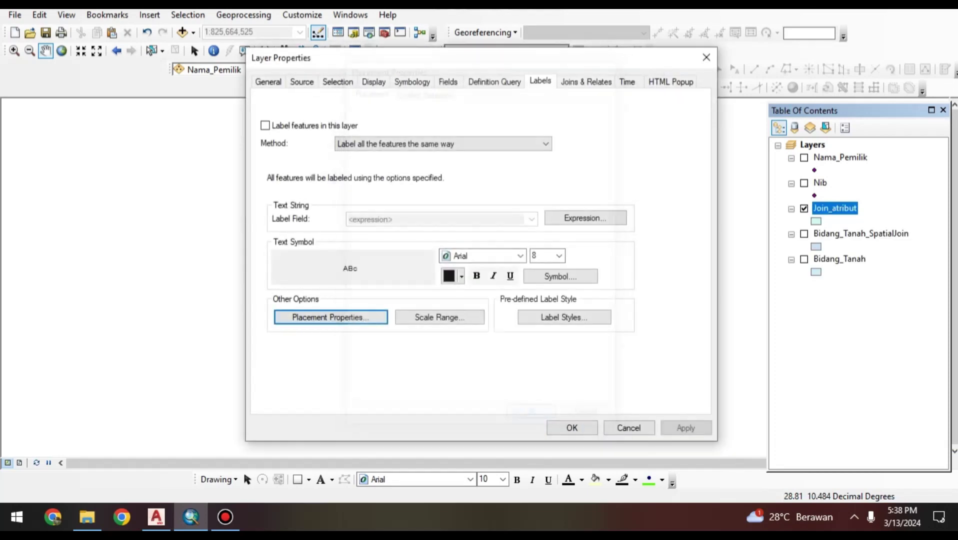
click(265, 125)
click(685, 428)
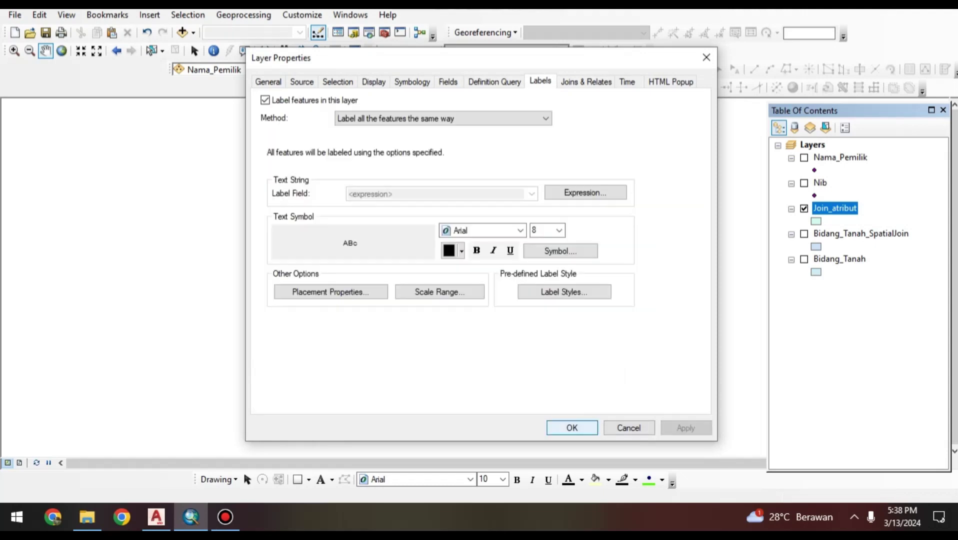